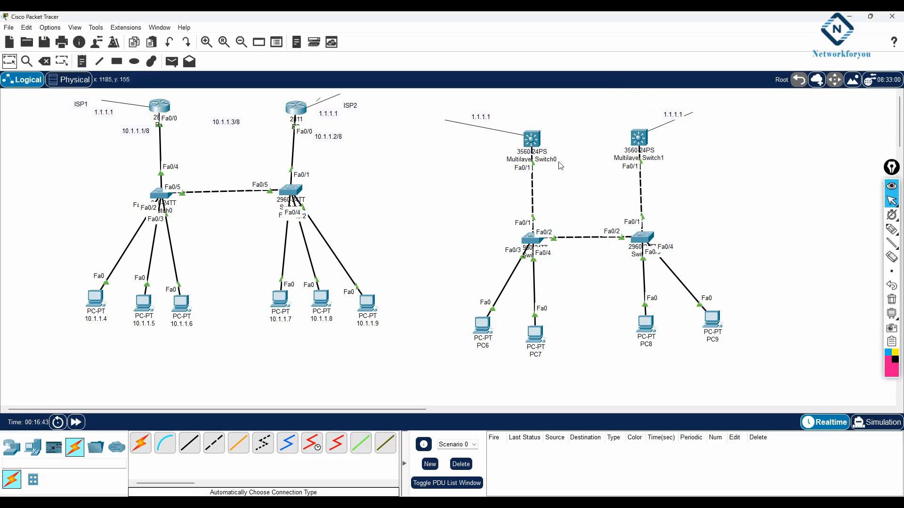
# Add a 10.1.1.1/8 note beside Multilayer Switch0 and a 10.1.1.2/8 note beside Multilayer Switch1
pyautogui.click(81, 62)
pyautogui.click(445, 170)
pyautogui.write('10.1')
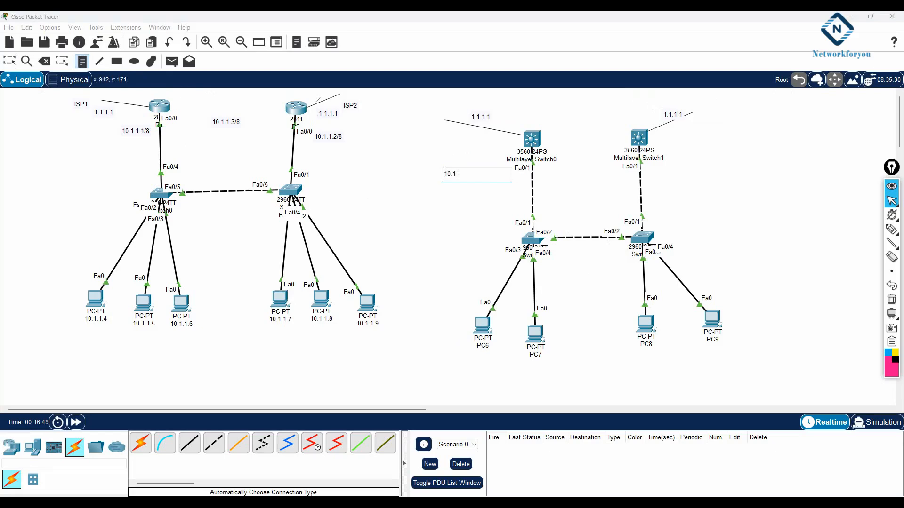
pyautogui.write('.1.1/8')
pyautogui.click(661, 168)
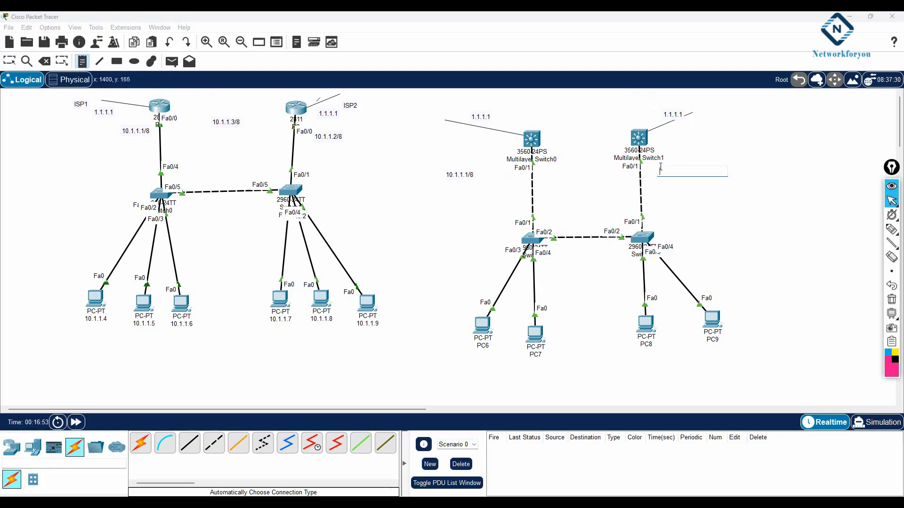
pyautogui.write('10.1.1')
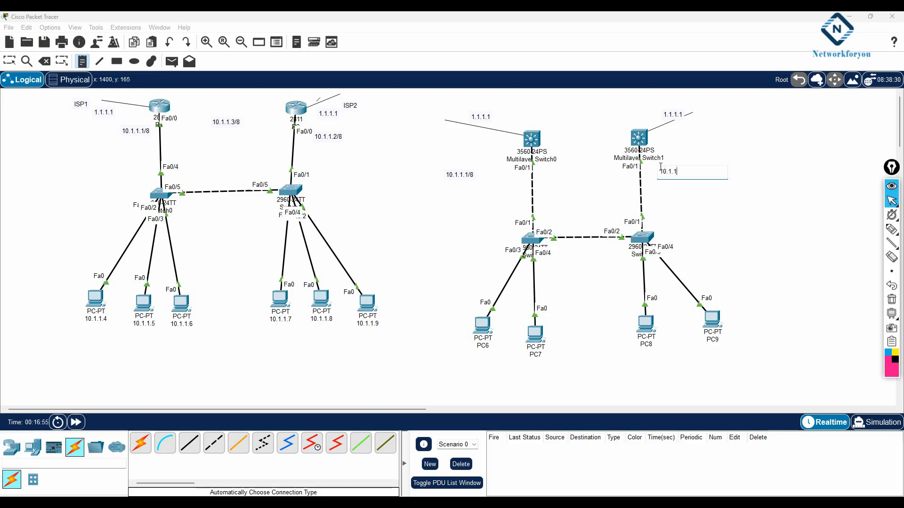
pyautogui.write('.2/8')
# Add a 10.1.1.3/8 note between the two multilayer switches and leave note placement
pyautogui.click(578, 170)
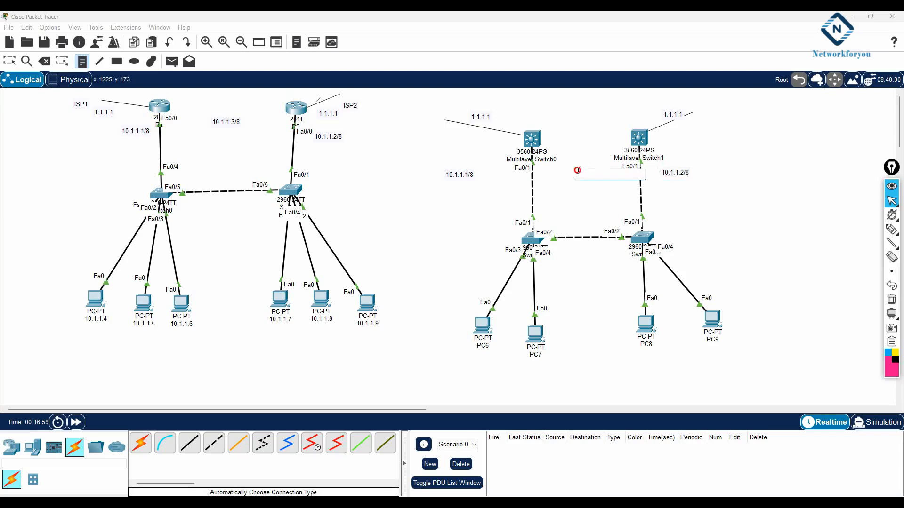
pyautogui.write('10.1.1.3/8')
pyautogui.click(561, 200)
pyautogui.click(9, 61)
# Rename Multilayer Switch0 as MLS1 and Multilayer Switch1 as MLS2
pyautogui.click(521, 160)
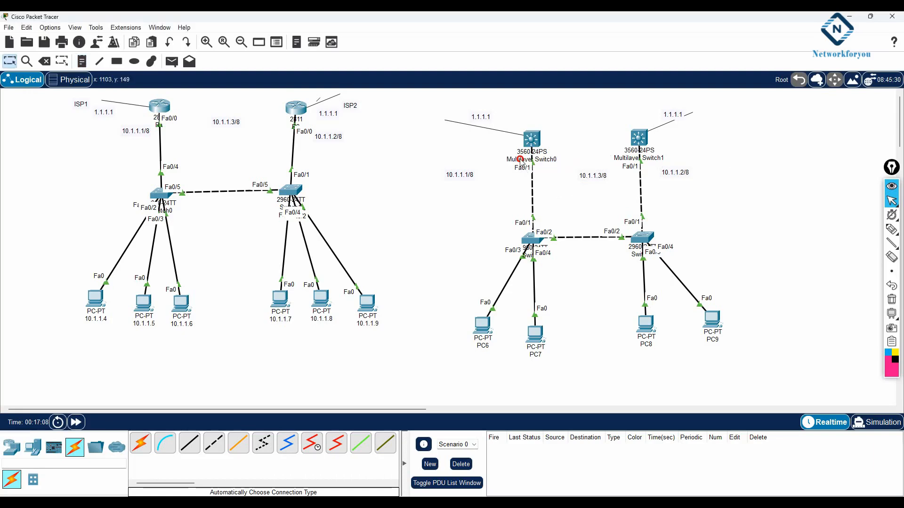
pyautogui.click(555, 160)
pyautogui.moveTo(574, 161); pyautogui.dragTo(520, 163)
pyautogui.write('MLS1')
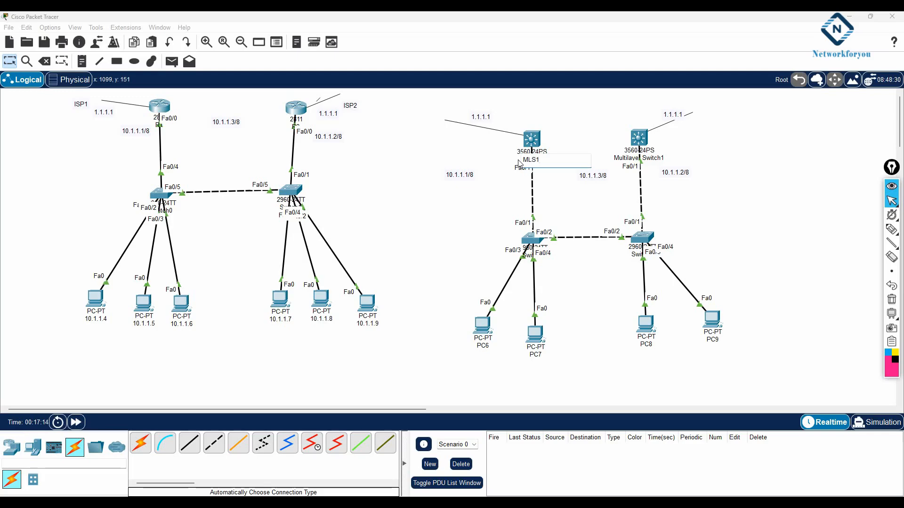
pyautogui.click(628, 159)
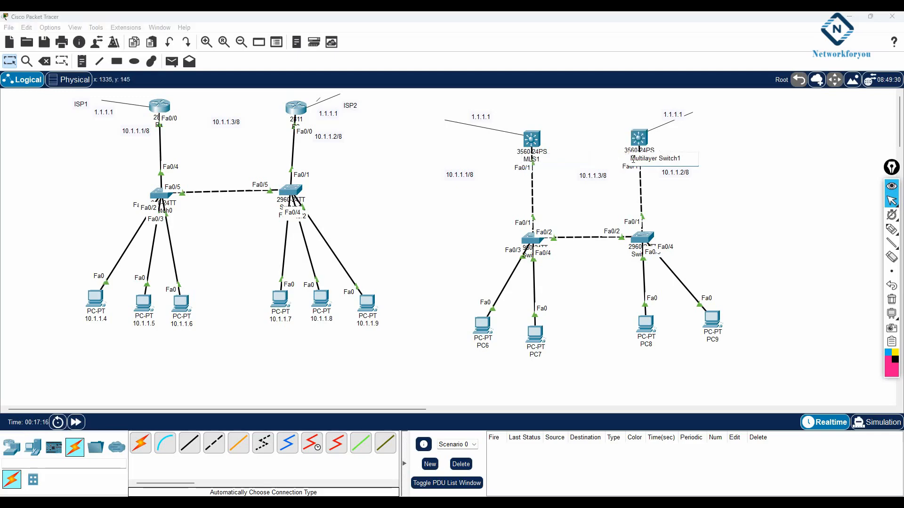
pyautogui.moveTo(678, 160); pyautogui.dragTo(618, 159)
pyautogui.write('MLS2')
# Rename the 2960 switch below MLS1 as SW1 and the one below MLS2 as SW2
pyautogui.doubleClick(532, 256)
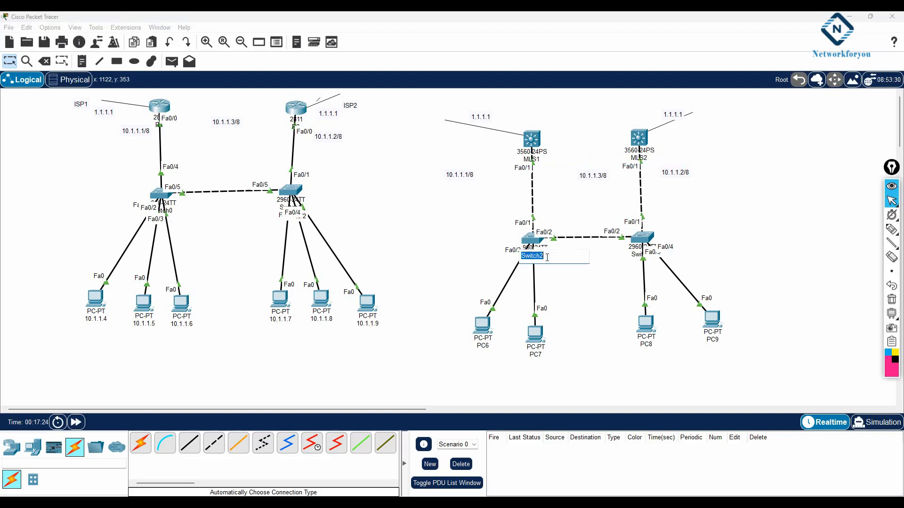
pyautogui.write('SW1')
pyautogui.click(641, 303)
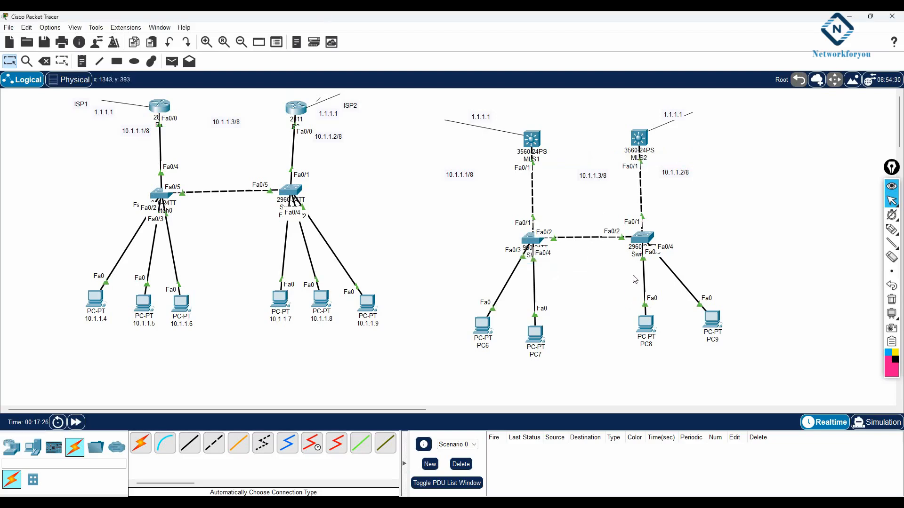
pyautogui.doubleClick(638, 254)
pyautogui.write('S')
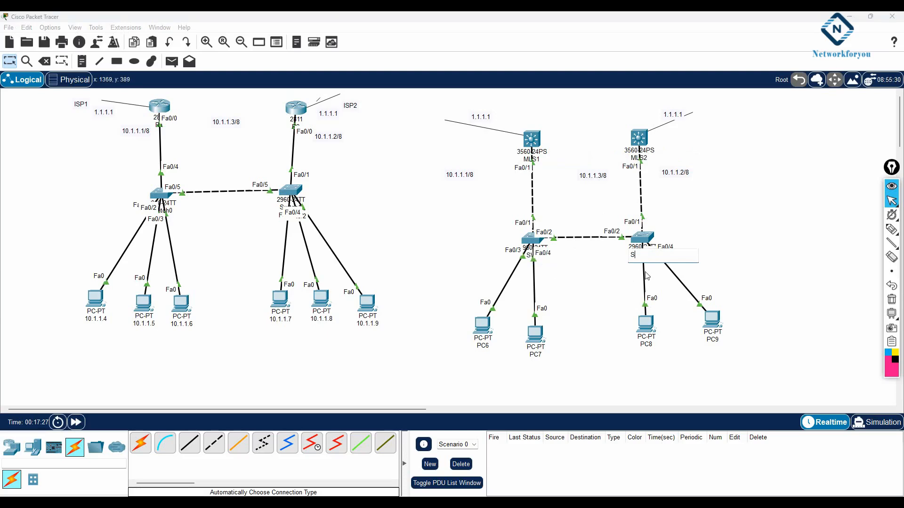
pyautogui.write('W2')
pyautogui.click(744, 277)
# Nudge PC6, PC9 and the 10.1.1.3/8 and 10.1.1.2/8 notes to tidy the multilayer switch topology
pyautogui.moveTo(487, 340); pyautogui.dragTo(486, 345)
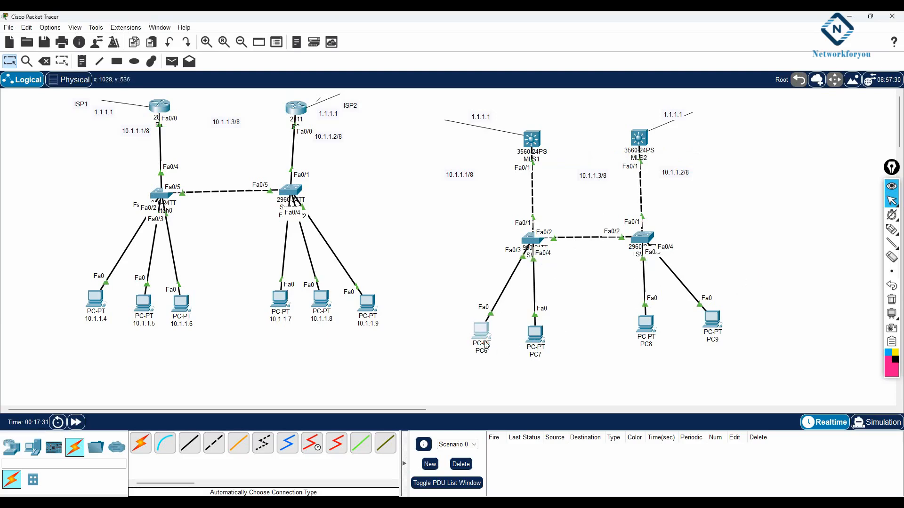
pyautogui.moveTo(714, 325); pyautogui.dragTo(722, 330)
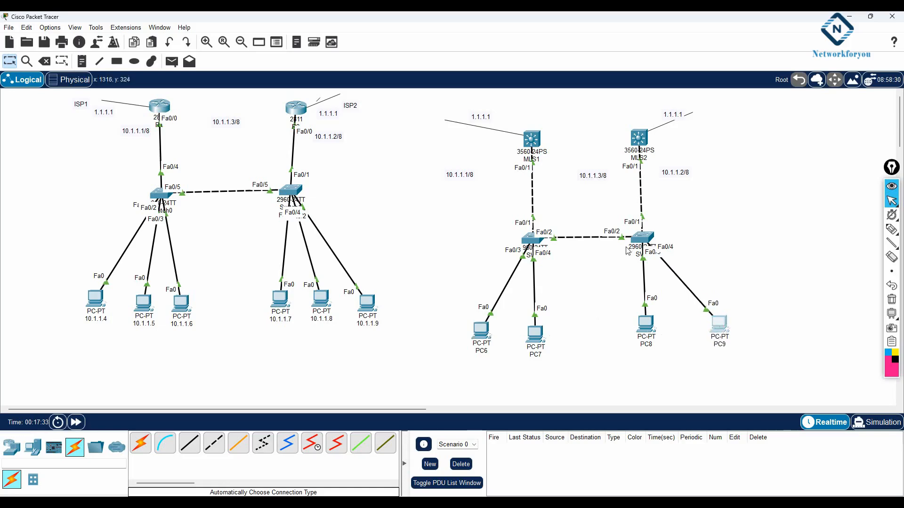
pyautogui.moveTo(595, 182); pyautogui.dragTo(590, 180)
pyautogui.moveTo(674, 171); pyautogui.dragTo(676, 165)
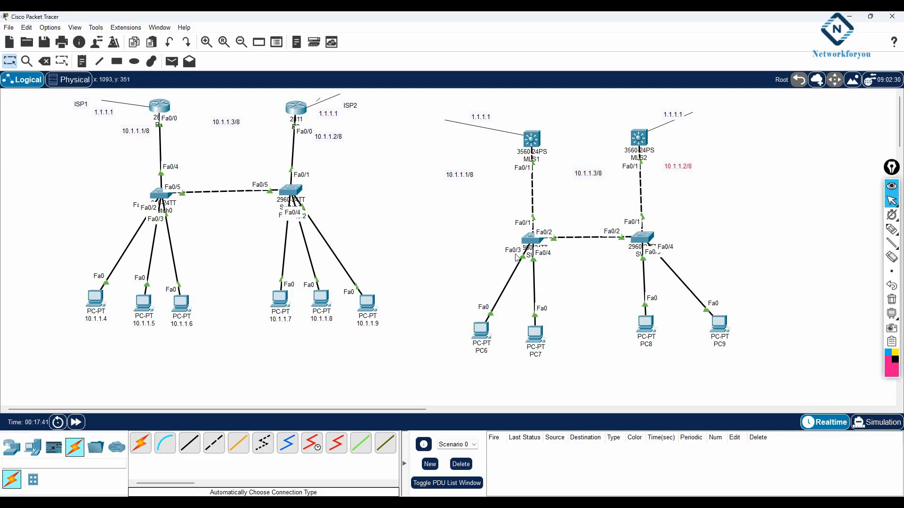
# Switch to the Notepad configuration notes and add a dashed separator line below the R2 configuration
pyautogui.click(320, 504)
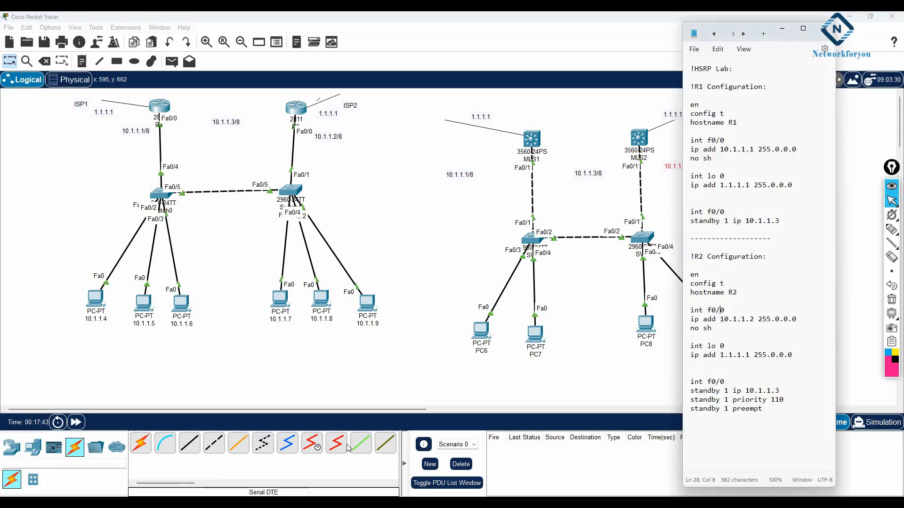
pyautogui.click(784, 419)
pyautogui.press('Return')
pyautogui.press('Return')
pyautogui.write('-----------------------------------')
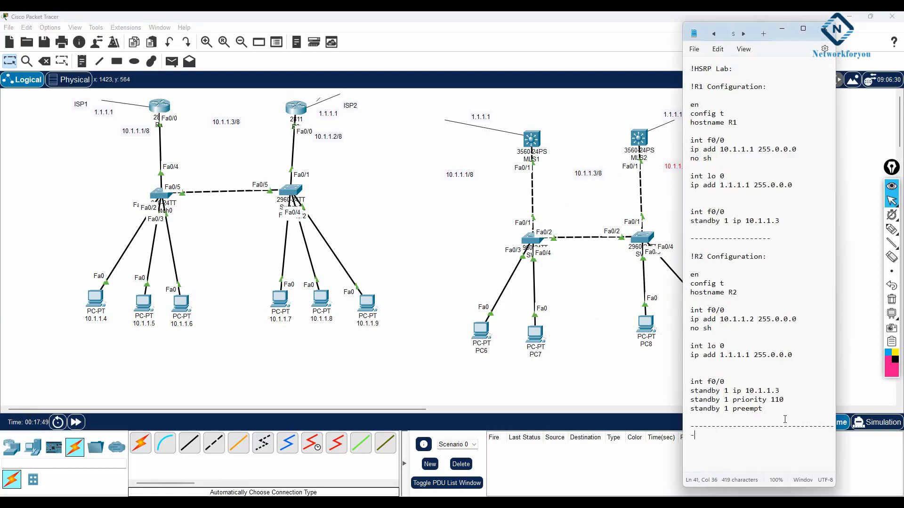
pyautogui.press('BackSpace')
pyautogui.press('BackSpace')
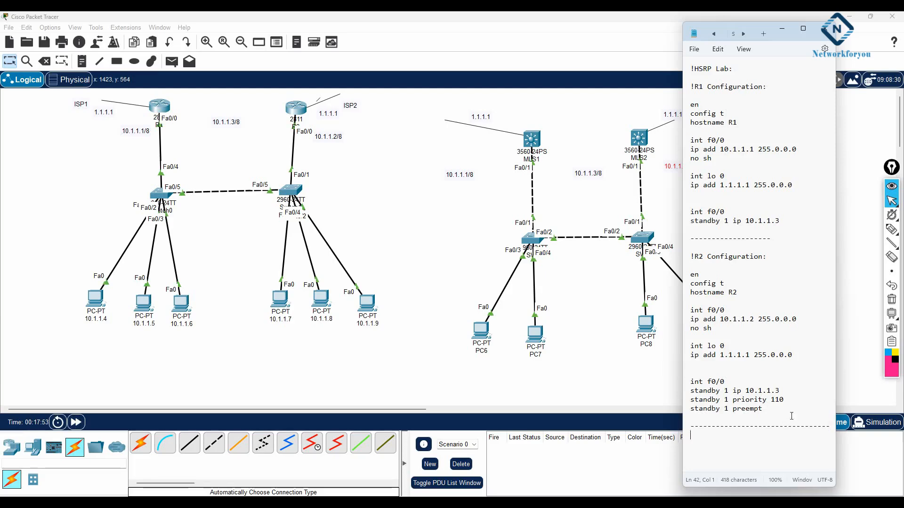
# Add a run of blank lines after the separator and move the notes window aside to uncover the topology
pyautogui.press('Return')
pyautogui.press('Return')
pyautogui.press('Return')
pyautogui.press('Return')
pyautogui.press('Return')
pyautogui.press('Return')
pyautogui.press('Return')
pyautogui.press('Return')
pyautogui.press('Return')
pyautogui.press('Return')
pyautogui.press('Return')
pyautogui.press('Return')
pyautogui.press('Return')
pyautogui.press('Return')
pyautogui.press('Return')
pyautogui.press('Return')
pyautogui.press('Return')
pyautogui.press('Return')
pyautogui.press('Return')
pyautogui.press('Return')
pyautogui.press('Return')
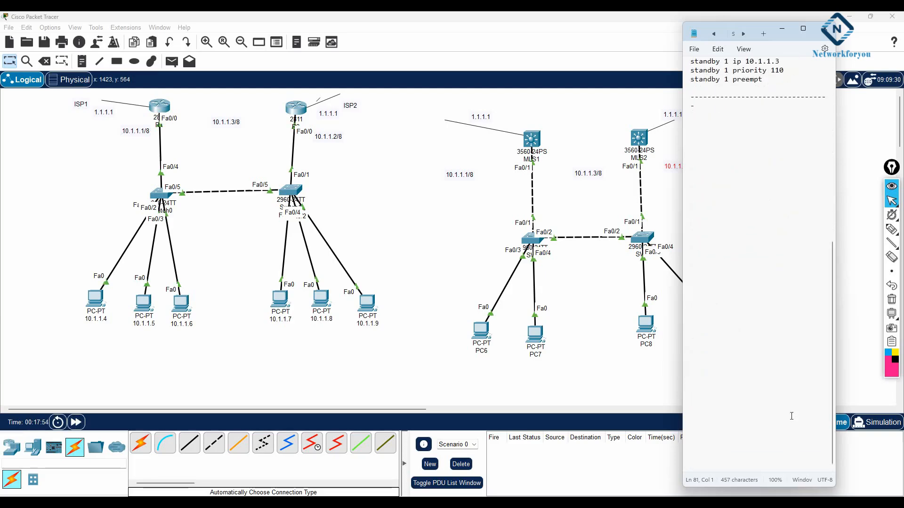
pyautogui.moveTo(774, 34); pyautogui.dragTo(813, 39)
pyautogui.click(738, 110)
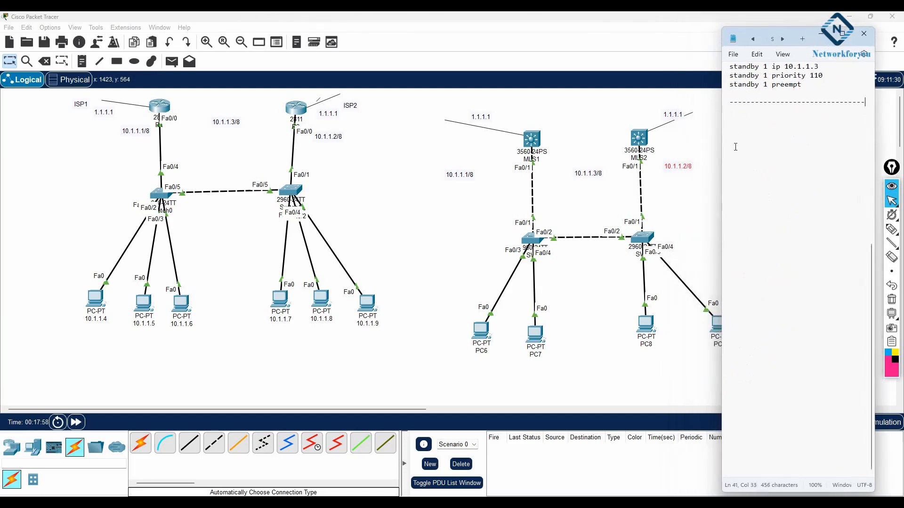
# Write the heading "!HSRP Lab in L3 Switch:" below the separator line
pyautogui.press('Return')
pyautogui.write('!H')
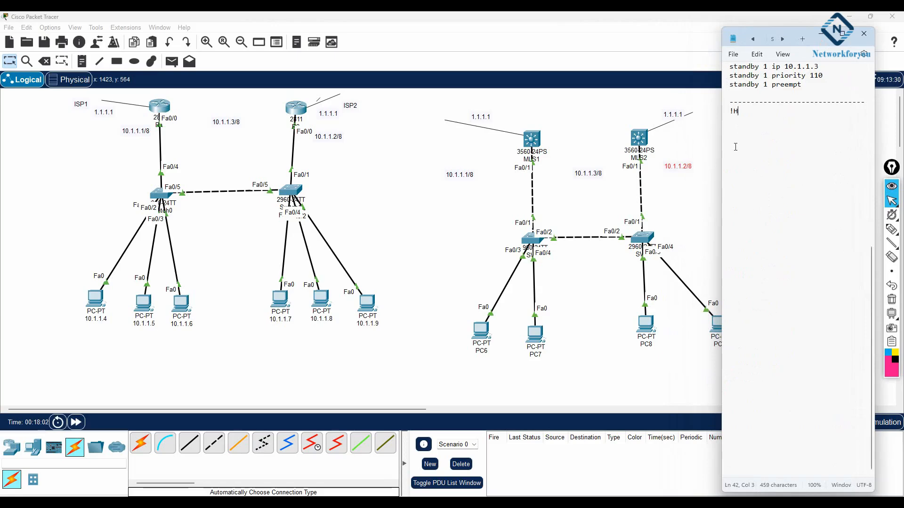
pyautogui.write('SRP Lab in L3 Switch')
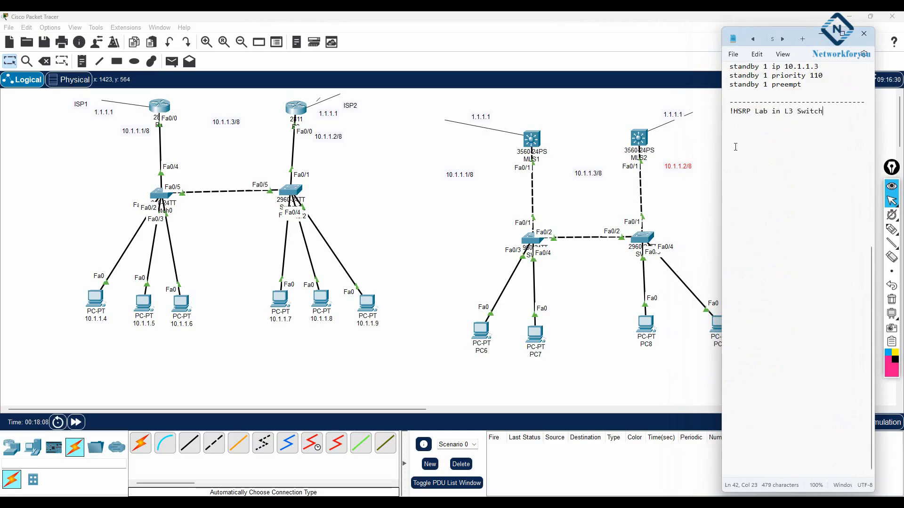
pyautogui.write(':')
pyautogui.press('Return')
pyautogui.press('Return')
# Write the "!SW1 Configuration:" section with the commands "en", "config t" and "hostname SW1"
pyautogui.write('!')
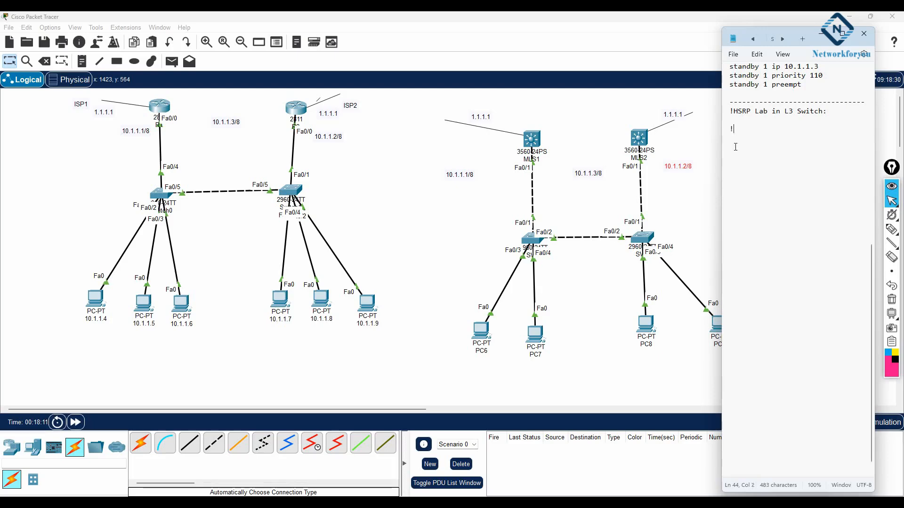
pyautogui.write('SW1 Configuration:')
pyautogui.press('Return')
pyautogui.press('Return')
pyautogui.write('en')
pyautogui.press('Return')
pyautogui.write('config t')
pyautogui.press('Return')
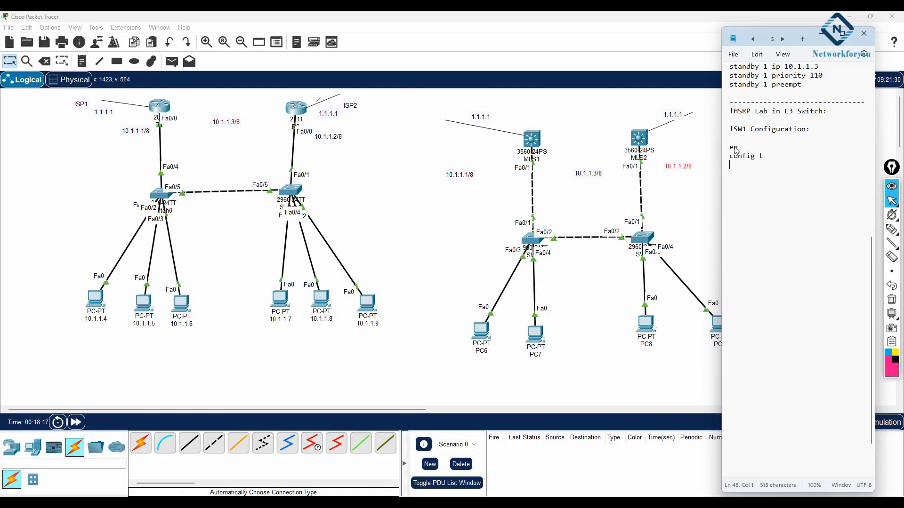
pyautogui.write('hostname SW1')
pyautogui.press('Return')
pyautogui.press('Return')
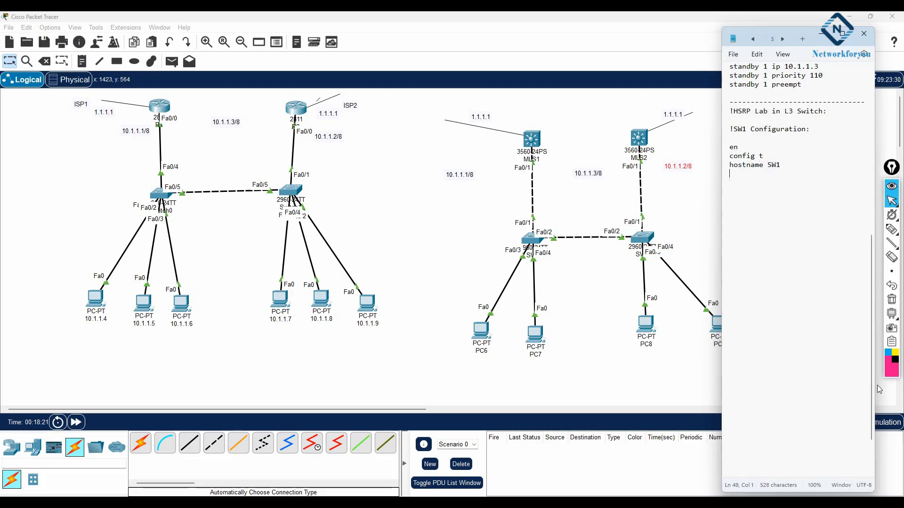
# Add the VLAN interface commands "int vlan 1", "ip add 10.1.1.1 255.0.0.0" and "no sh" to the SW1 configuration
pyautogui.write('int vlan 1')
pyautogui.press('Return')
pyautogui.write('ip add 10.1')
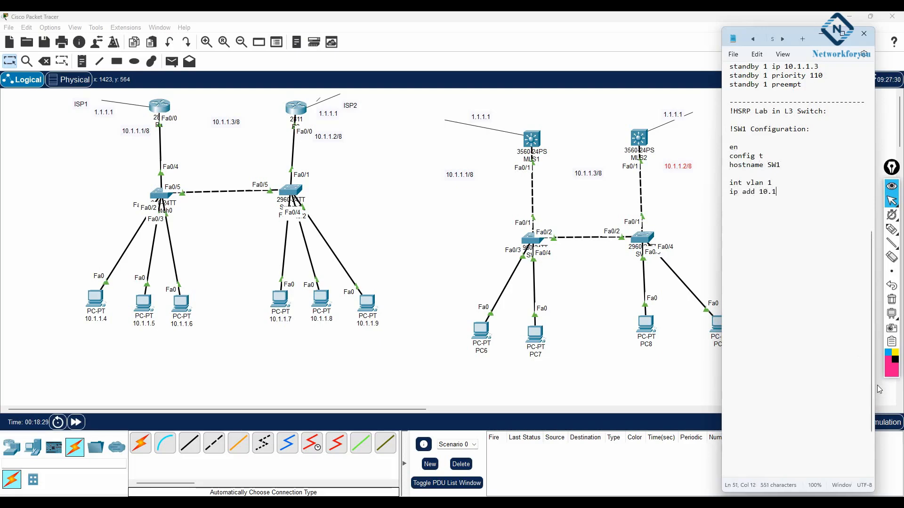
pyautogui.write('.1.1 255.0.0.0')
pyautogui.press('Return')
pyautogui.write('no sh')
pyautogui.press('Return')
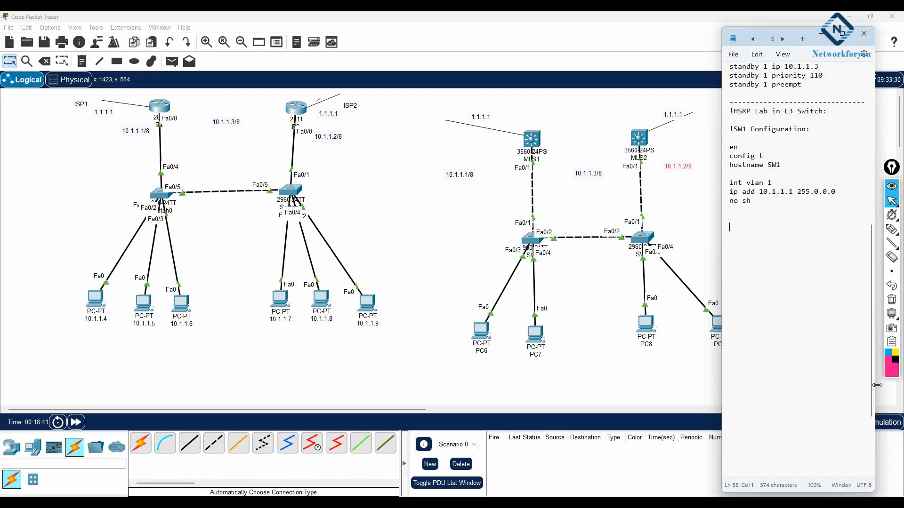
# Add the loopback commands "int lo 0" and "ip add 1.1.1.1 255.0.0.0" to the SW1 configuration
pyautogui.write('nt lo 0 ')
pyautogui.write('ip add ')
pyautogui.write('1.1.1.')
pyautogui.write('1')
pyautogui.write(' 255.')
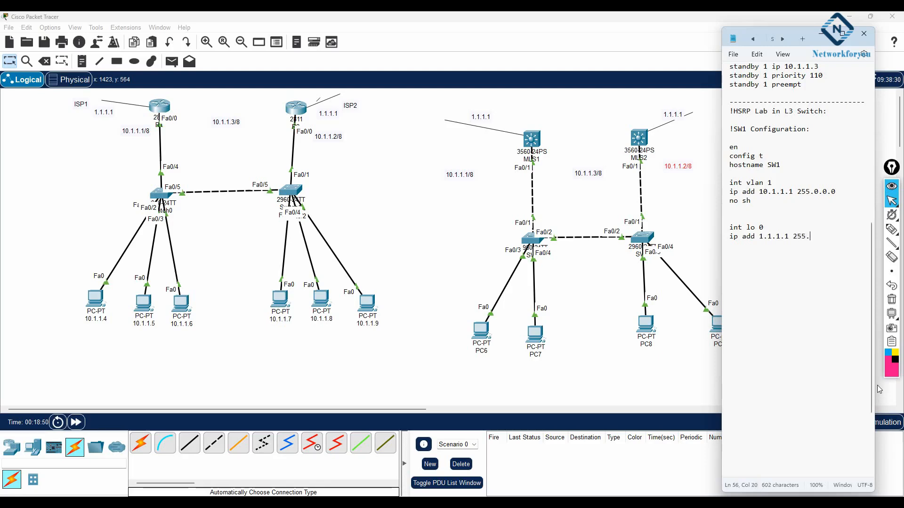
pyautogui.write('0.0.0')
pyautogui.press('Return')
# Insert the "ip routing" command between the hostname line and the VLAN 1 interface block
pyautogui.click(797, 166)
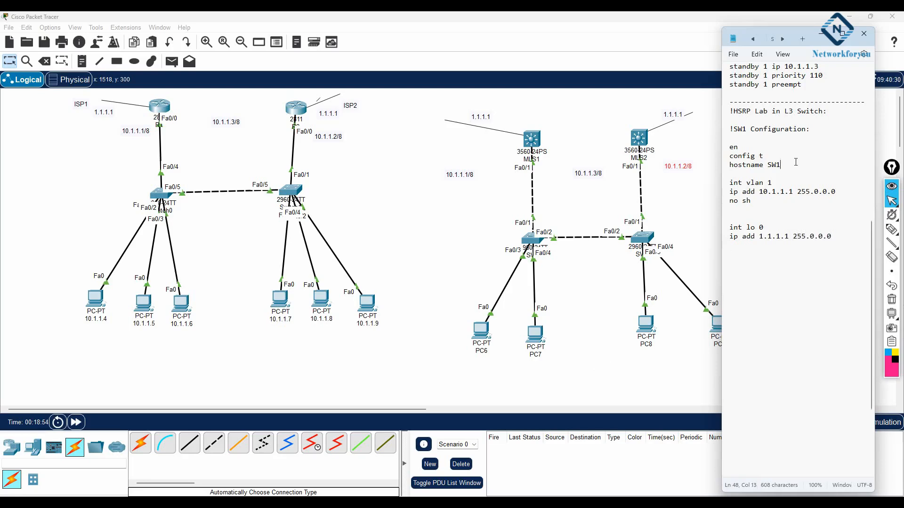
pyautogui.press('Return')
pyautogui.press('Return')
pyautogui.write('ip ')
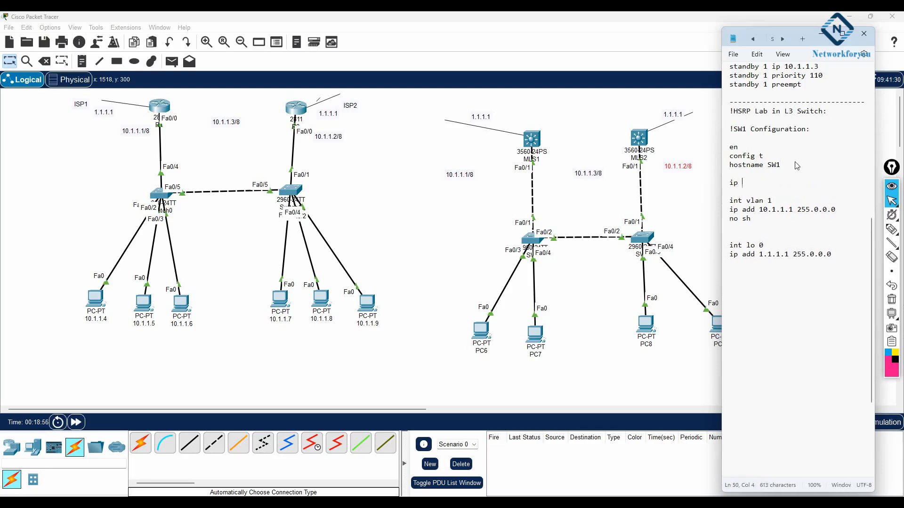
pyautogui.write('routing')
# Add the HSRP commands "int vlan 1" and "standby 1 ip 10.1.1.3" at the end of the SW1 configuration
pyautogui.click(772, 279)
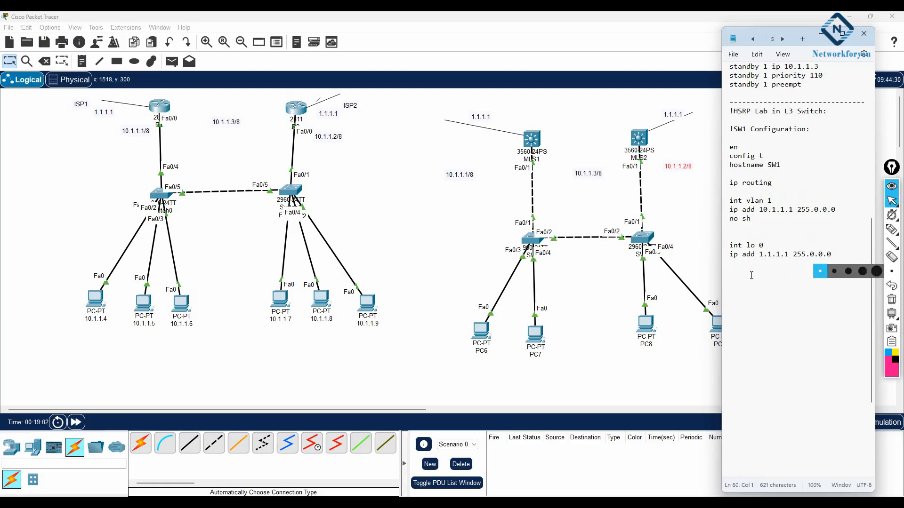
pyautogui.write('int vlan 1')
pyautogui.press('Return')
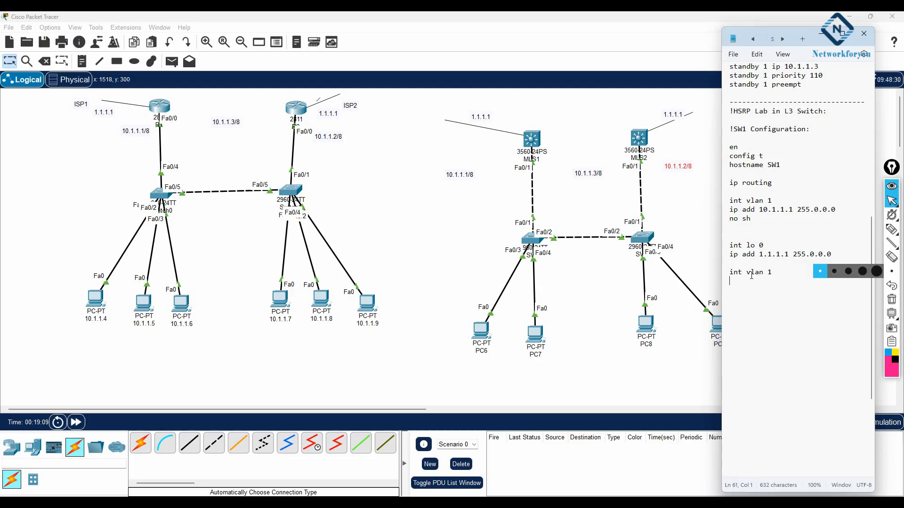
pyautogui.write('standb')
pyautogui.click(784, 274)
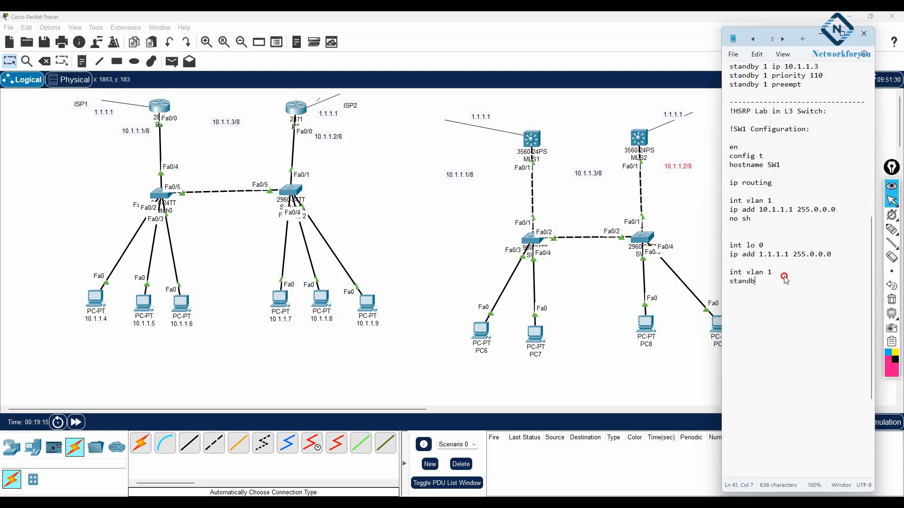
pyautogui.click(773, 285)
pyautogui.write('y 1')
pyautogui.write('ip 10.1.1.3')
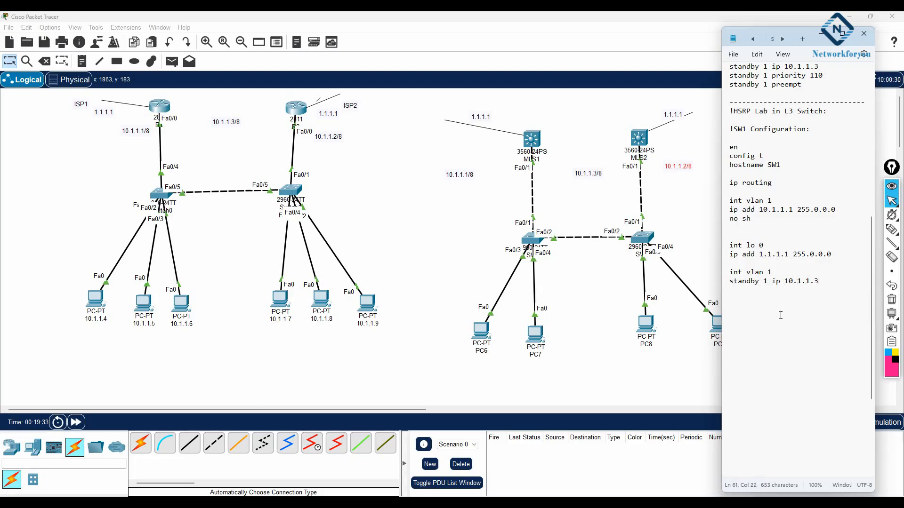
pyautogui.press('Return')
pyautogui.press('Return')
# Copy the whole SW1 configuration block from the notes and open a widened command-line window for MLS1 in Packet Tracer
pyautogui.moveTo(823, 282); pyautogui.dragTo(721, 133)
pyautogui.hotkey('ctrl', 'c')
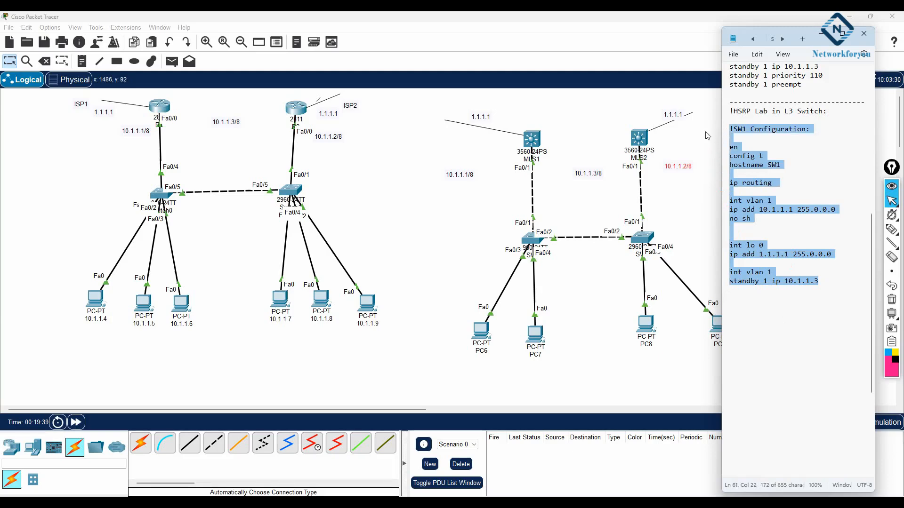
pyautogui.click(531, 139)
pyautogui.click(395, 137)
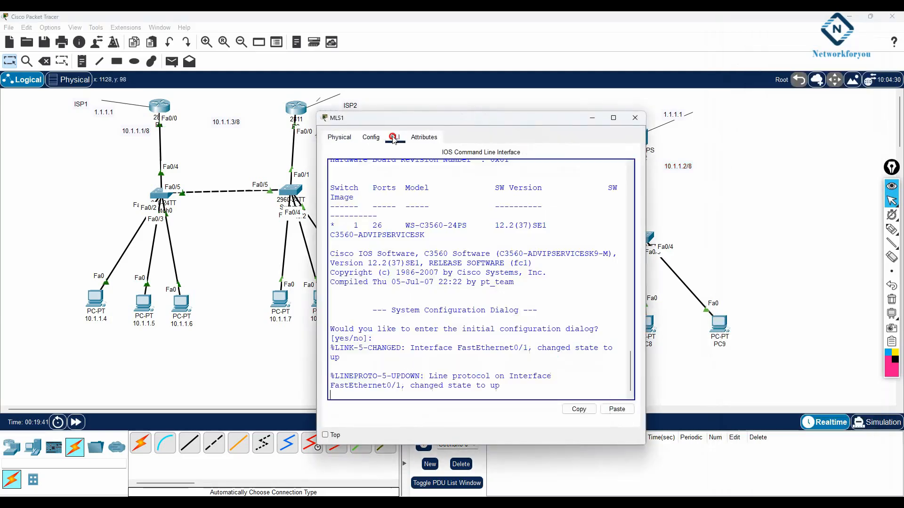
pyautogui.moveTo(314, 190); pyautogui.dragTo(143, 191)
# Answer "no" to the initial configuration dialog on MLS1 and start its command session
pyautogui.press('Return')
pyautogui.press('Return')
pyautogui.press('Return')
pyautogui.press('Return')
pyautogui.press('Return')
pyautogui.press('Return')
pyautogui.write('no')
pyautogui.press('Return')
pyautogui.press('Return')
pyautogui.press('Return')
pyautogui.press('Return')
pyautogui.press('Return')
pyautogui.press('Return')
pyautogui.press('Return')
pyautogui.press('Return')
pyautogui.press('Return')
pyautogui.press('Return')
pyautogui.press('Return')
pyautogui.press('Return')
pyautogui.press('Return')
pyautogui.press('Return')
pyautogui.press('Return')
pyautogui.press('Return')
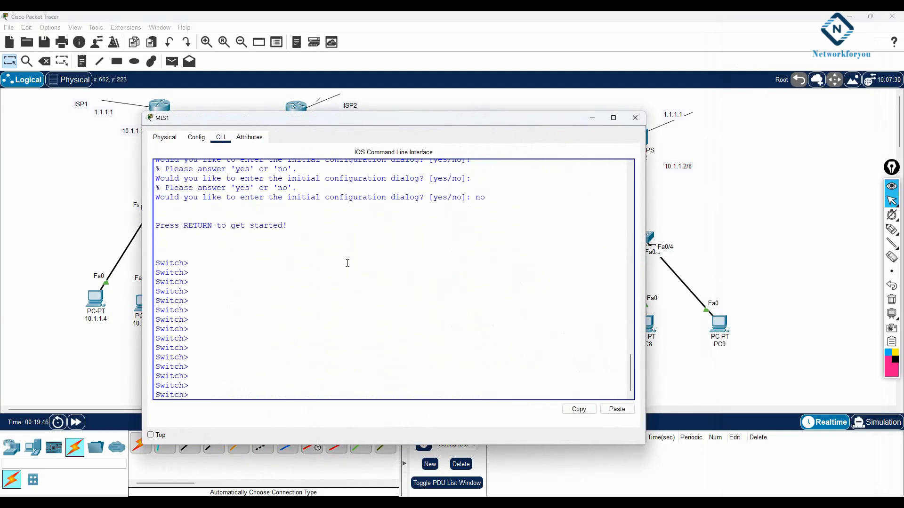
# Paste the copied SW1 configuration into the MLS1 command line, run it through "standby 1 ip 10.1.1.3", review it and minimize the window
pyautogui.rightClick(348, 263)
pyautogui.click(365, 278)
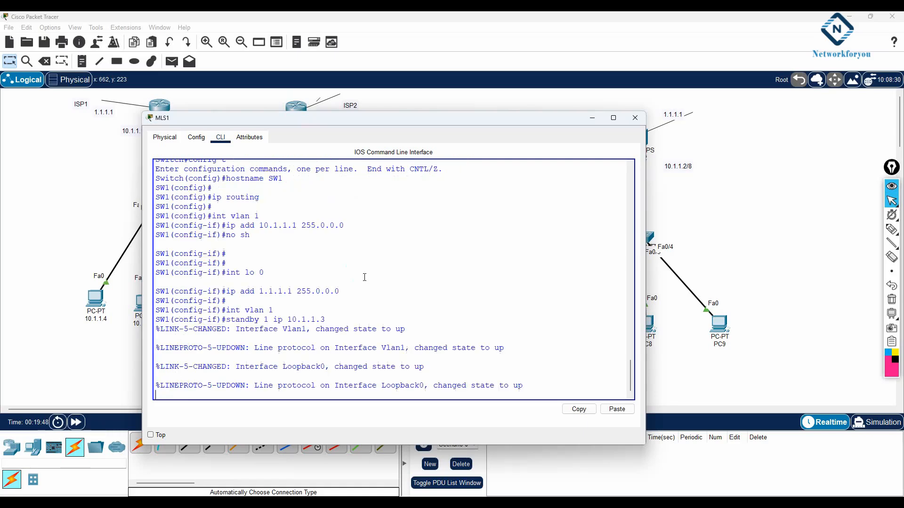
pyautogui.press('Return')
pyautogui.press('Return')
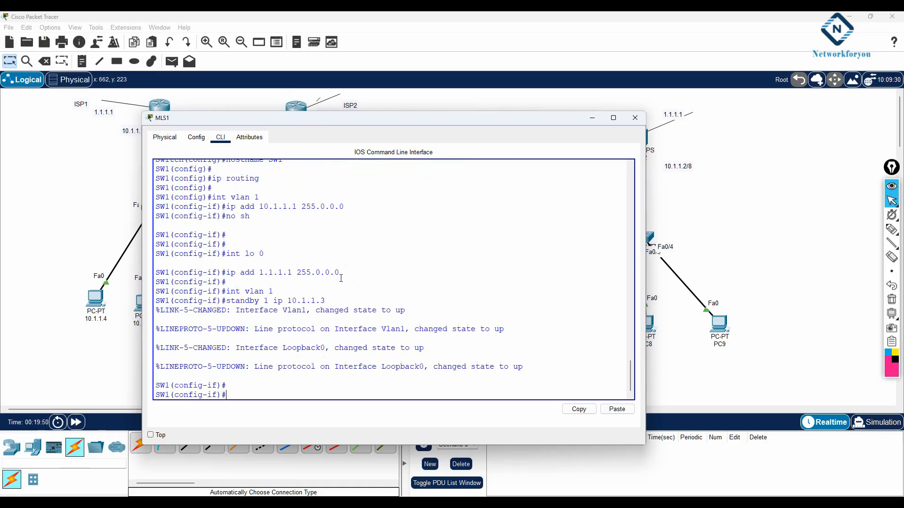
pyautogui.scroll(1, 341, 279)
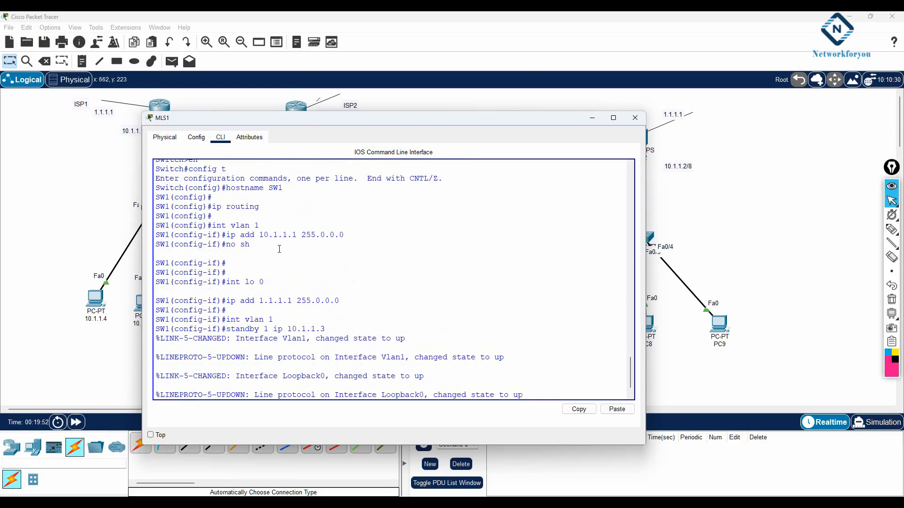
pyautogui.scroll(1, 279, 248)
pyautogui.press('Return')
pyautogui.press('Return')
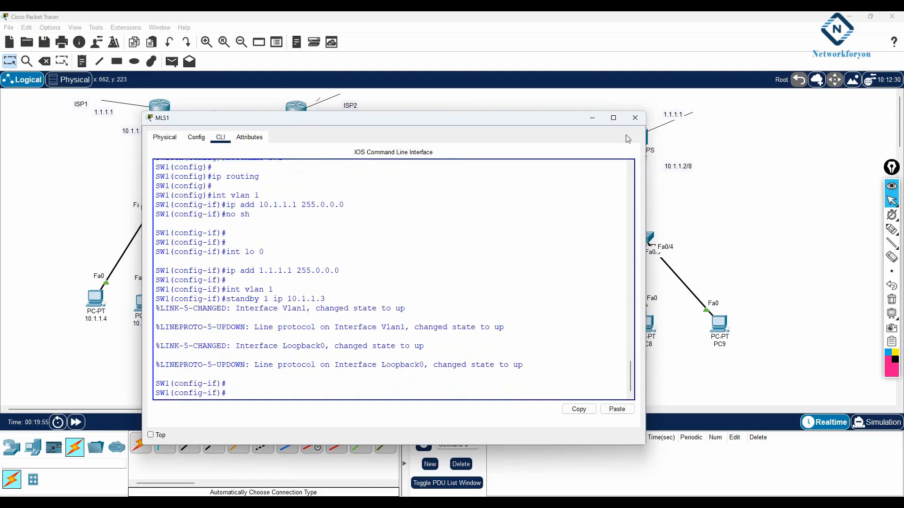
pyautogui.click(592, 117)
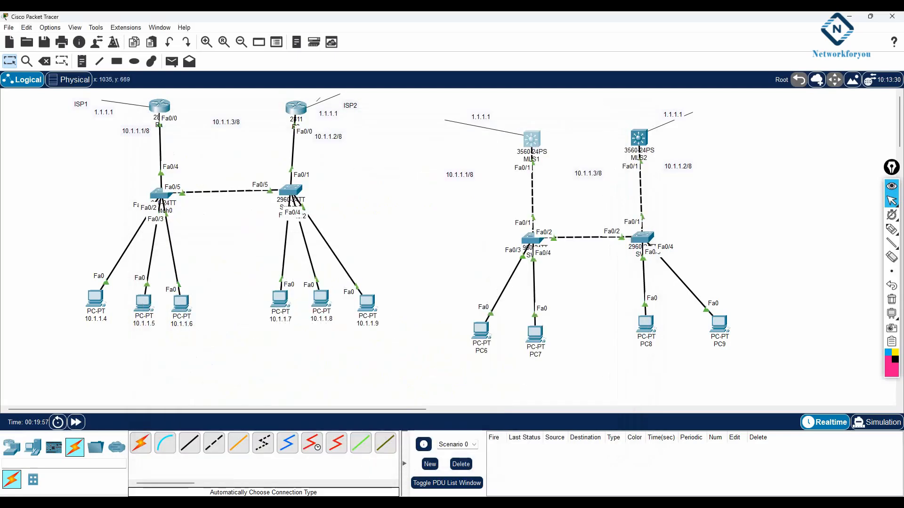
# In the notes, add a dashed separator below the SW1 configuration and paste a duplicate of the SW1 block beneath it
pyautogui.hotkey('alt', 'Tab')
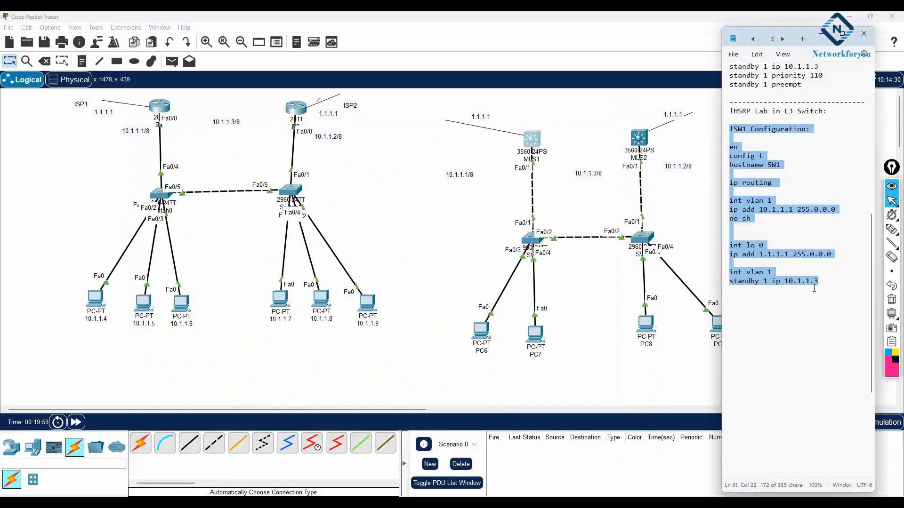
pyautogui.click(817, 284)
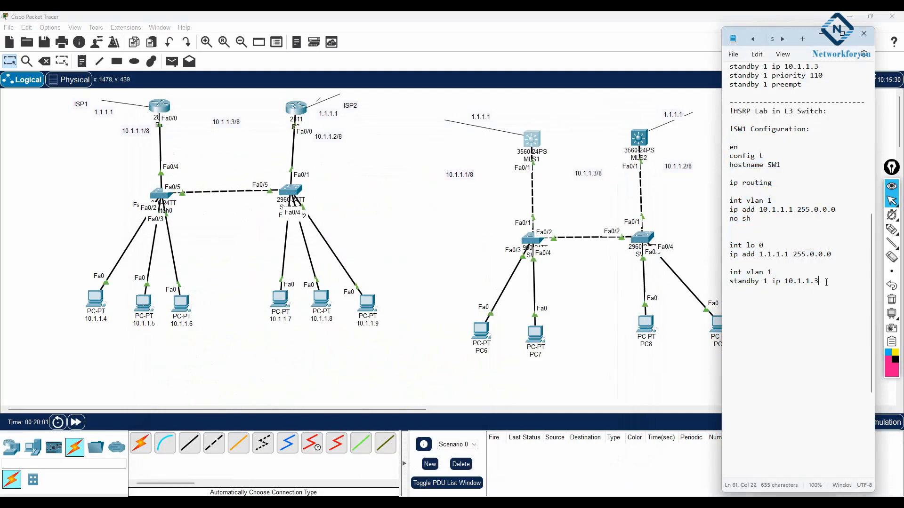
pyautogui.press('Return')
pyautogui.press('Return')
pyautogui.press('Return')
pyautogui.write('-------------------')
pyautogui.press('Return')
pyautogui.write('!SW1 Configuration:  en config t hostname SW1  ip routing  int vlan 1 ip add 10.1.1.1 255.0.0.0 no sh   int lo 0 ip add 1.1.1.1 255.0.0.0  int vlan 1 standby 1 ip 10.1.1.3')
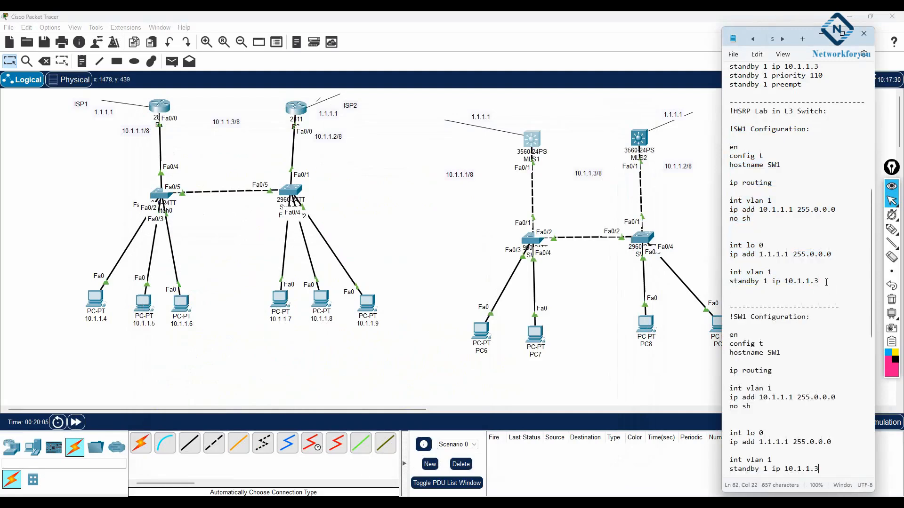
# Adapt the duplicated block to SW2: change its heading and hostname to SW2 and the VLAN 1 address to 10.1.1.2
pyautogui.moveTo(742, 317); pyautogui.dragTo(747, 316)
pyautogui.write('2')
pyautogui.moveTo(776, 352); pyautogui.dragTo(780, 353)
pyautogui.write('2')
pyautogui.moveTo(785, 398); pyautogui.dragTo(791, 400)
pyautogui.write('2')
# Copy the whole SW2 configuration block from the notes and open a widened command-line window for MLS2 in Packet Tracer
pyautogui.scroll(-3, 790, 447)
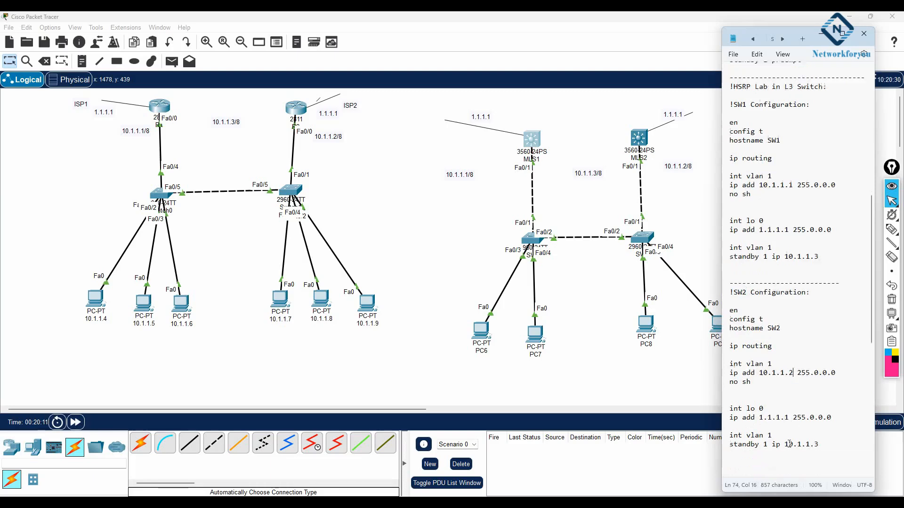
pyautogui.moveTo(821, 401); pyautogui.dragTo(719, 240)
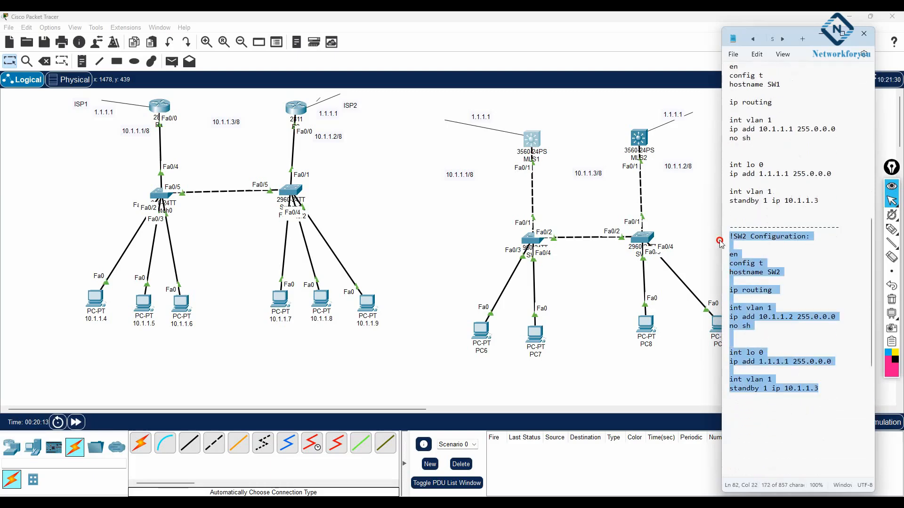
pyautogui.click(638, 140)
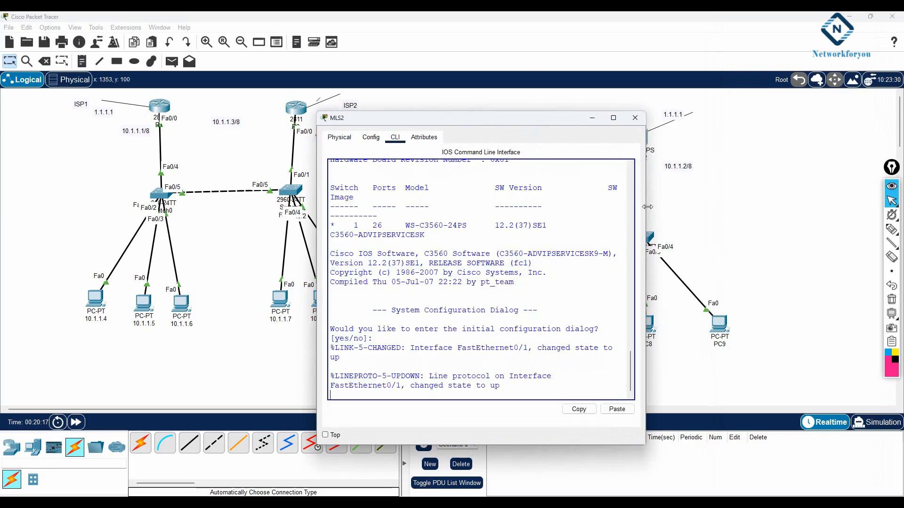
pyautogui.moveTo(645, 210); pyautogui.dragTo(808, 212)
# Answer "no" to the initial configuration dialog on MLS2 and start its command session
pyautogui.press('Return')
pyautogui.press('Return')
pyautogui.press('Return')
pyautogui.press('Return')
pyautogui.press('Return')
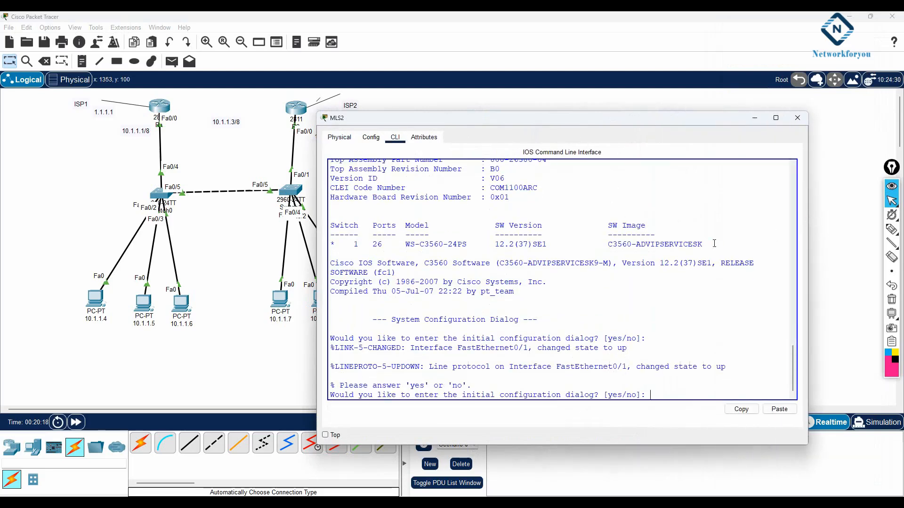
pyautogui.write('no')
pyautogui.press('Return')
pyautogui.press('Return')
pyautogui.press('Return')
pyautogui.press('Return')
pyautogui.press('Return')
pyautogui.press('Return')
pyautogui.press('Return')
pyautogui.press('Return')
pyautogui.press('Return')
pyautogui.press('Return')
pyautogui.press('Return')
pyautogui.press('Return')
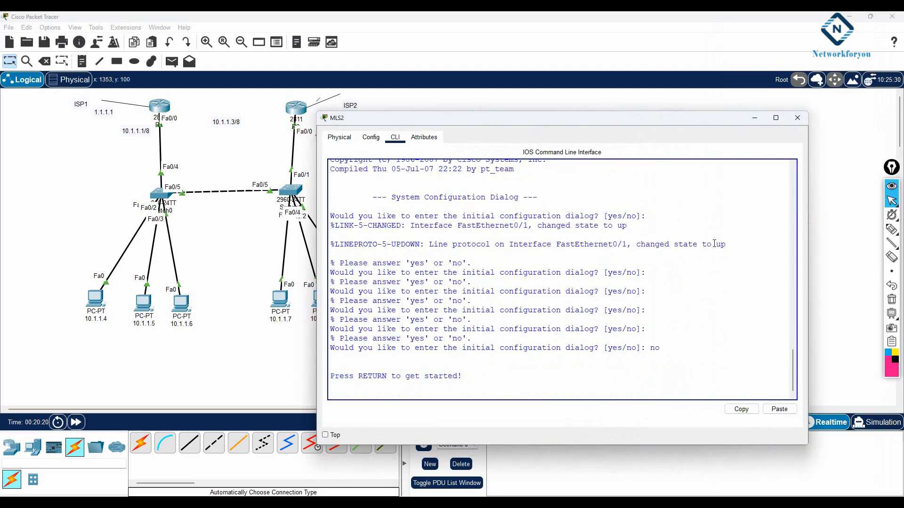
# Paste and run the SW2 configuration on MLS2, return to privileged mode and review the applied commands
pyautogui.rightClick(714, 246)
pyautogui.click(737, 260)
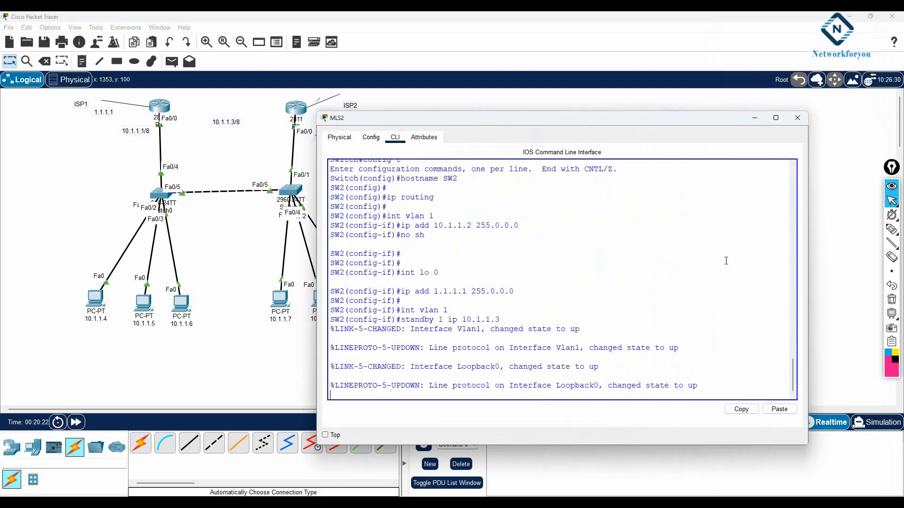
pyautogui.press('Return')
pyautogui.press('Return')
pyautogui.press('Return')
pyautogui.press('Return')
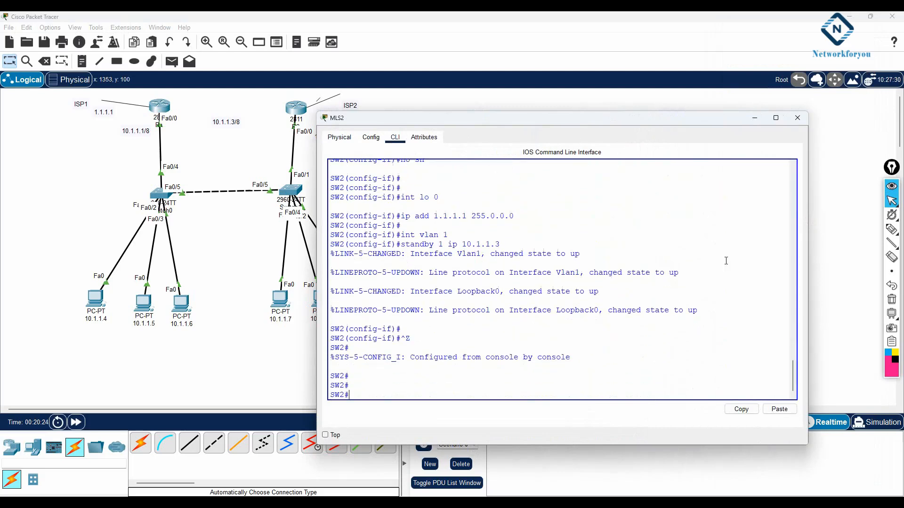
pyautogui.scroll(3, 612, 309)
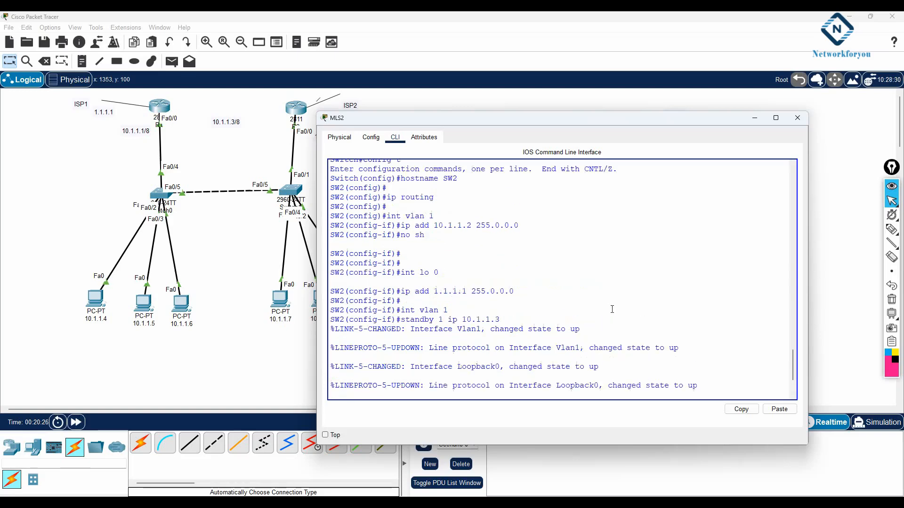
pyautogui.scroll(-3, 447, 242)
# Run "sh standby br" on SW2 and examine the HSRP state change message
pyautogui.write('sh sta')
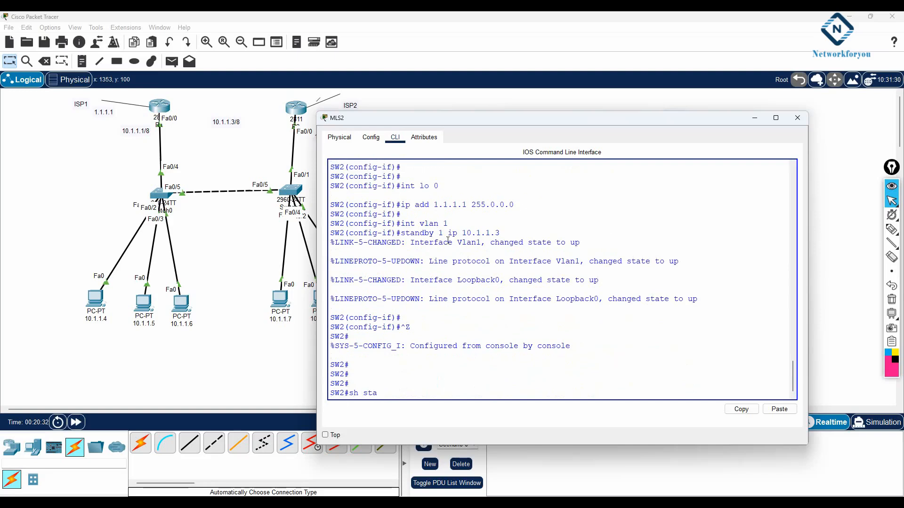
pyautogui.write('bdtandby br')
pyautogui.press('Return')
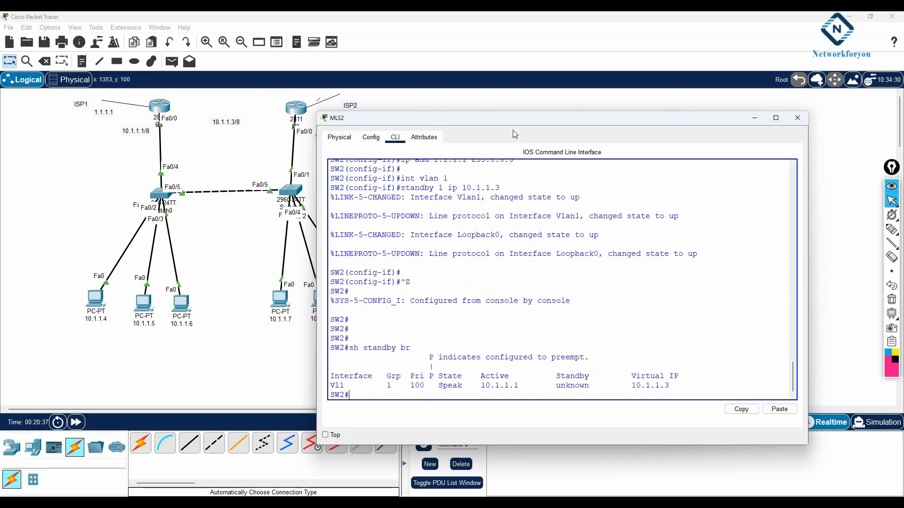
pyautogui.moveTo(545, 121); pyautogui.dragTo(588, 86)
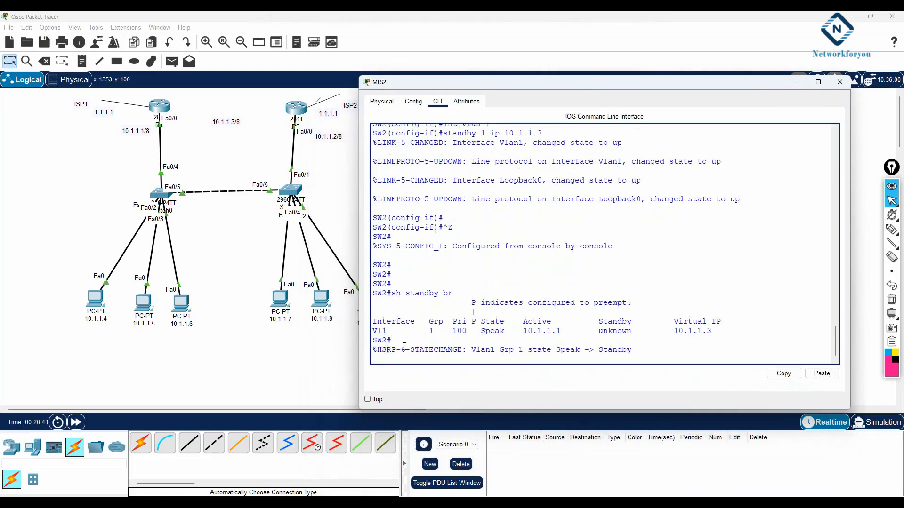
pyautogui.moveTo(646, 349); pyautogui.dragTo(594, 350)
pyautogui.click(552, 309)
# Repeat the brief standby query on SW2, examine its active and standby entries, and minimize the MLS2 window
pyautogui.press('Return')
pyautogui.press('Return')
pyautogui.press('Up')
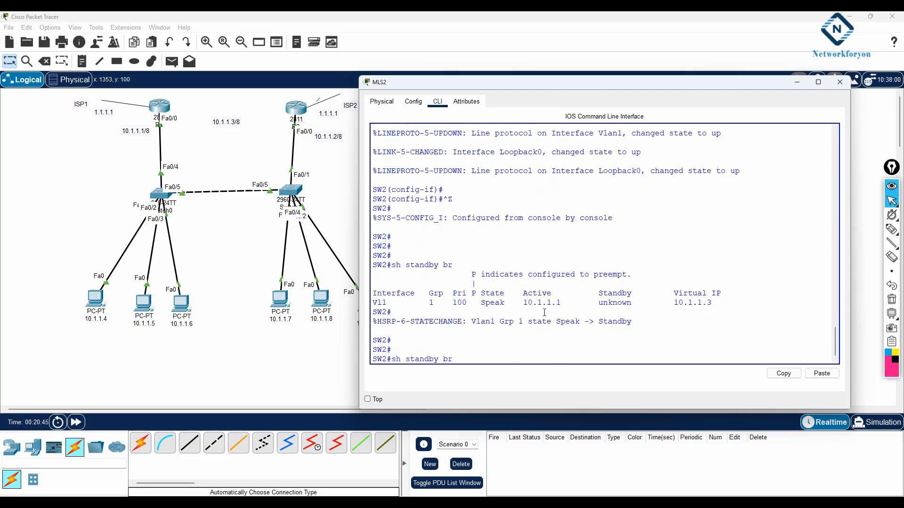
pyautogui.press('Return')
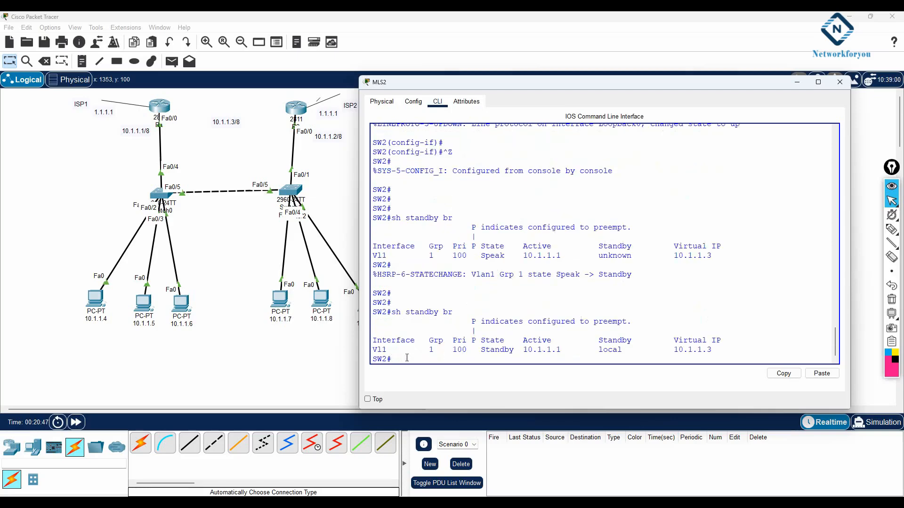
pyautogui.moveTo(560, 354); pyautogui.dragTo(527, 358)
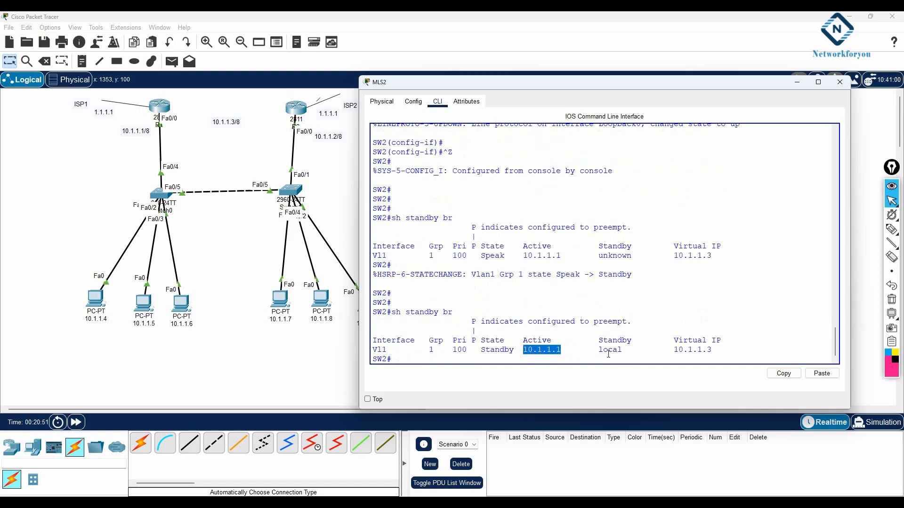
pyautogui.click(398, 358)
pyautogui.moveTo(621, 352)
pyautogui.mouseDown()
pyautogui.moveTo(595, 341)
pyautogui.moveTo(605, 346)
pyautogui.mouseUp()
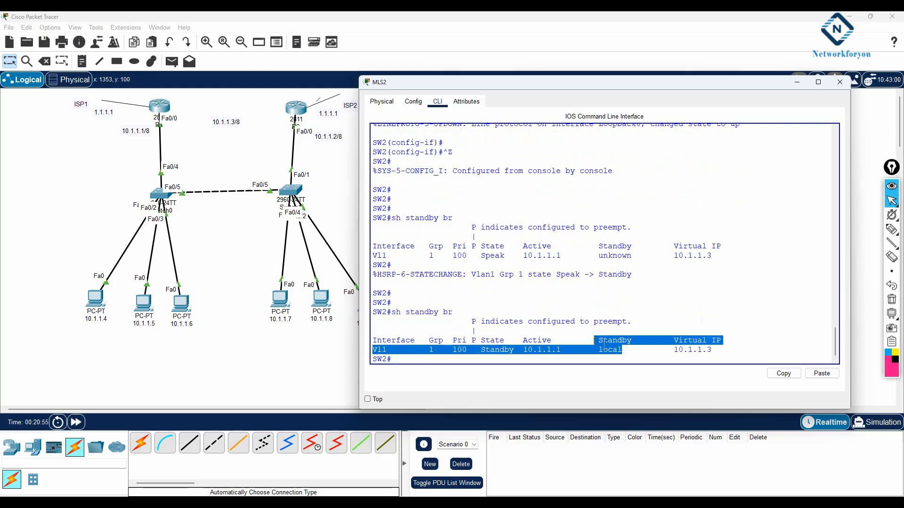
pyautogui.click(708, 256)
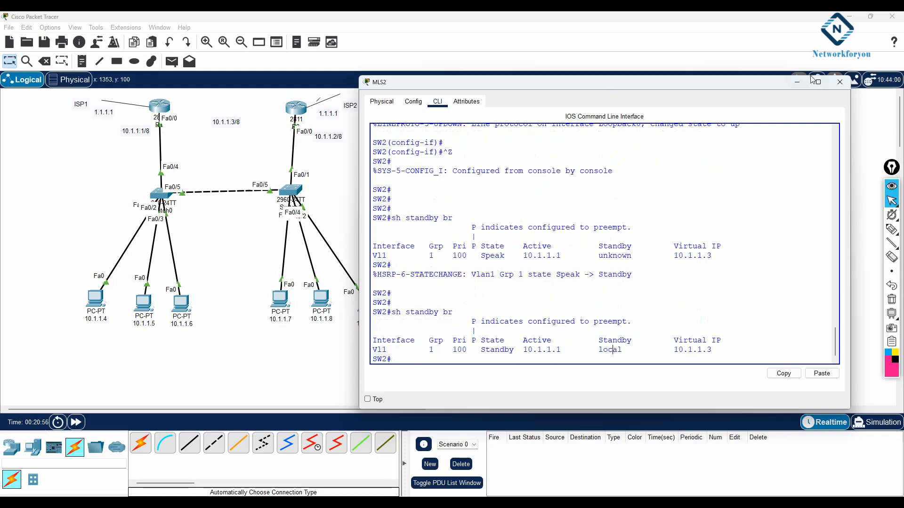
pyautogui.click(797, 81)
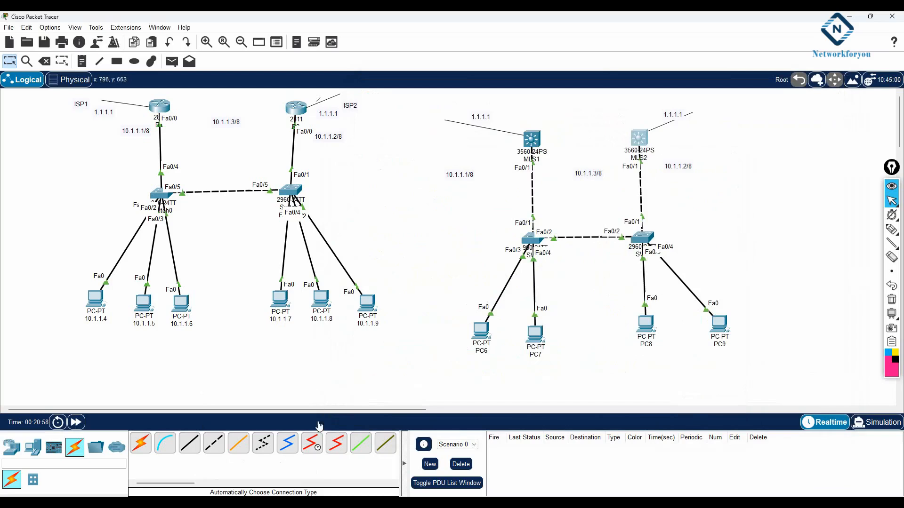
# In the notes, copy "standby 1 priority 110" and "standby 1 preempt" from the router configuration to the end of the SW2 block
pyautogui.click(95, 505)
pyautogui.click(762, 370)
pyautogui.scroll(5, 763, 248)
pyautogui.scroll(1, 763, 248)
pyautogui.moveTo(802, 166); pyautogui.dragTo(719, 161)
pyautogui.hotkey('ctrl', 'c')
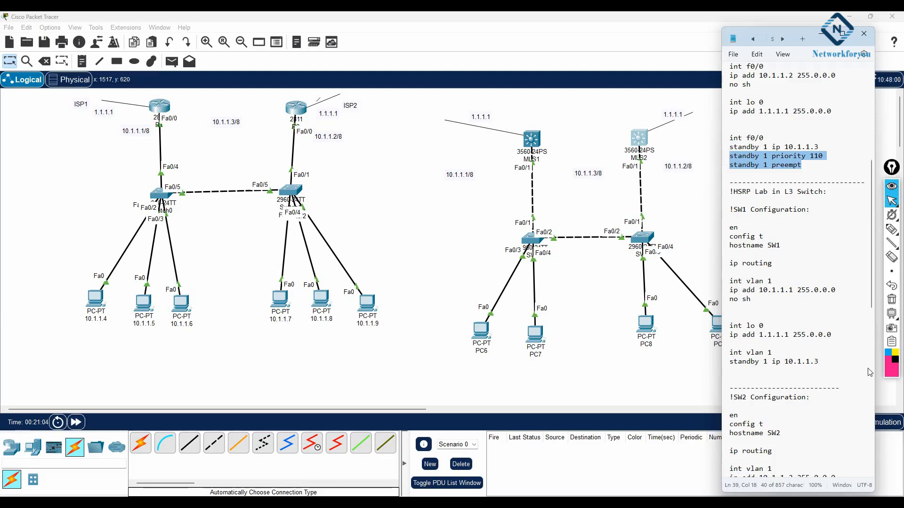
pyautogui.scroll(-14, 739, 326)
pyautogui.click(729, 193)
pyautogui.hotkey('ctrl', 'v')
# Copy SW2's final VLAN 1 standby block from the notes and reopen a widened MLS2 command-line window in Packet Tracer
pyautogui.moveTo(794, 211); pyautogui.dragTo(719, 177)
pyautogui.hotkey('ctrl', 'c')
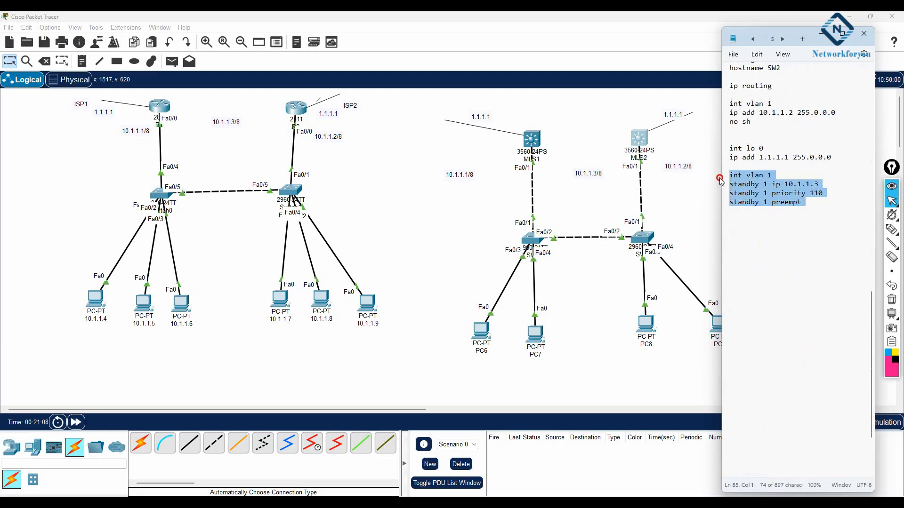
pyautogui.click(637, 139)
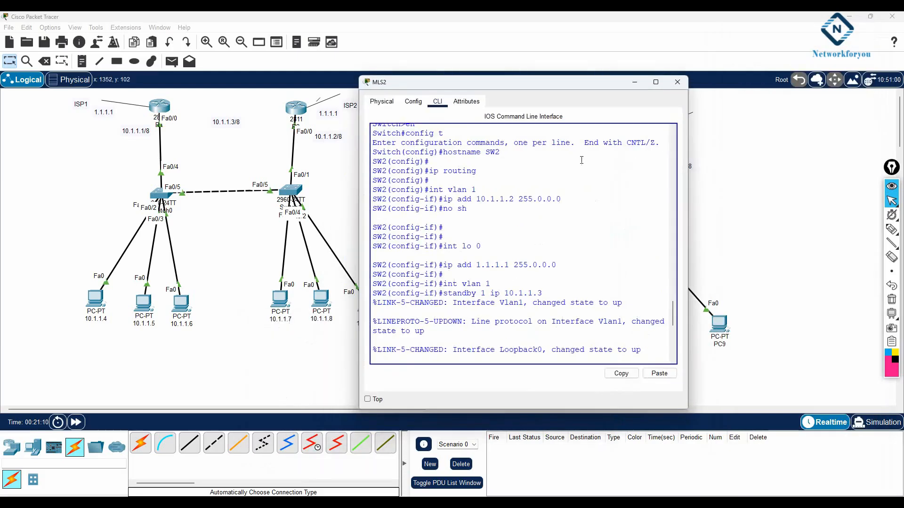
pyautogui.moveTo(697, 206); pyautogui.dragTo(827, 212)
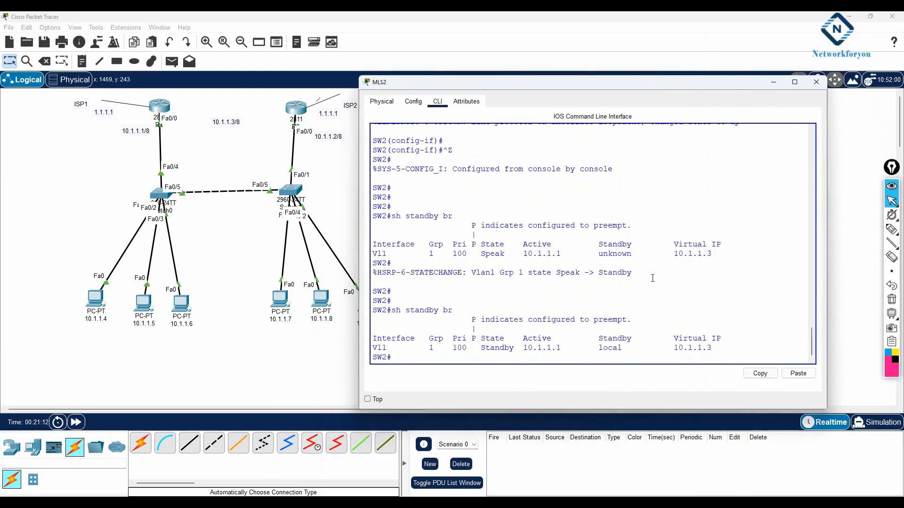
# Enter configuration mode on SW2 and apply the copied VLAN 1 commands with standby IP 10.1.1.3, priority 110 and preempt
pyautogui.press('Return')
pyautogui.press('Return')
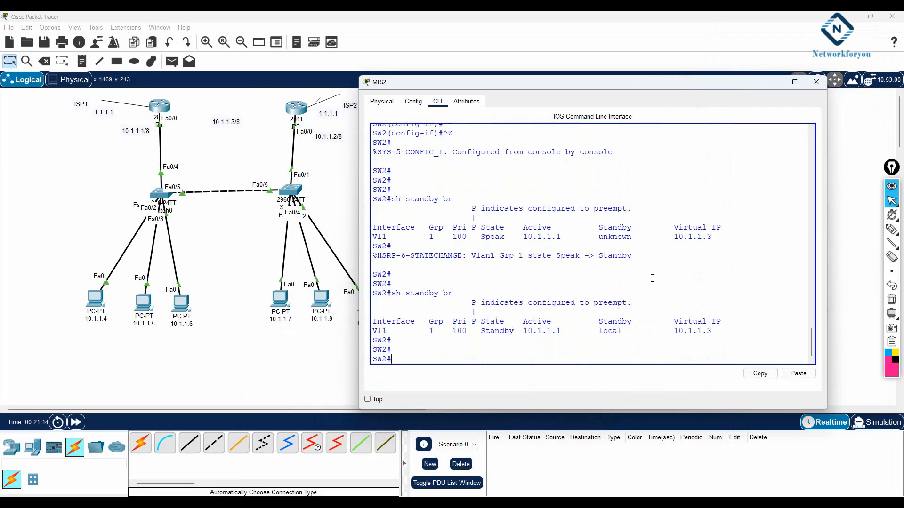
pyautogui.write('config t')
pyautogui.press('Return')
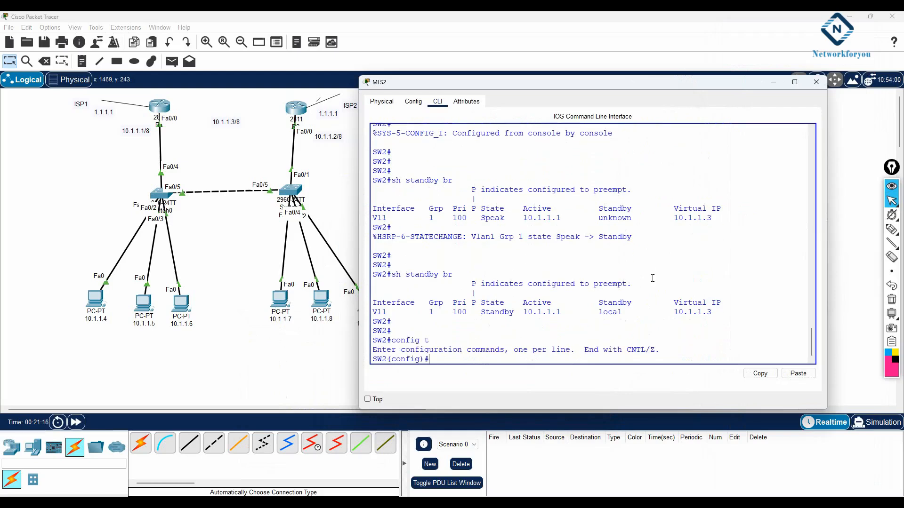
pyautogui.rightClick(652, 278)
pyautogui.click(663, 296)
pyautogui.press('Return')
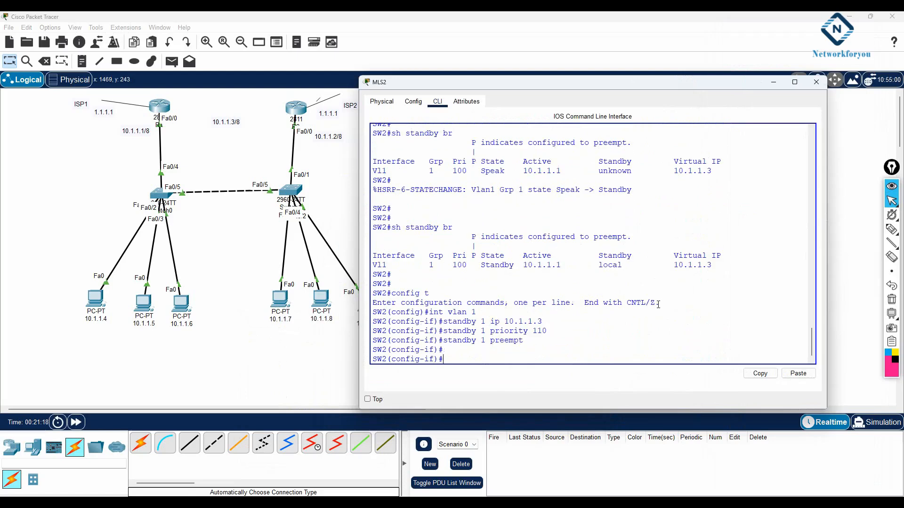
# Leave configuration mode on SW2 and save the running configuration with "wr"
pyautogui.hotkey('ctrl', 'z')
pyautogui.press('Return')
pyautogui.press('Return')
pyautogui.press('Return')
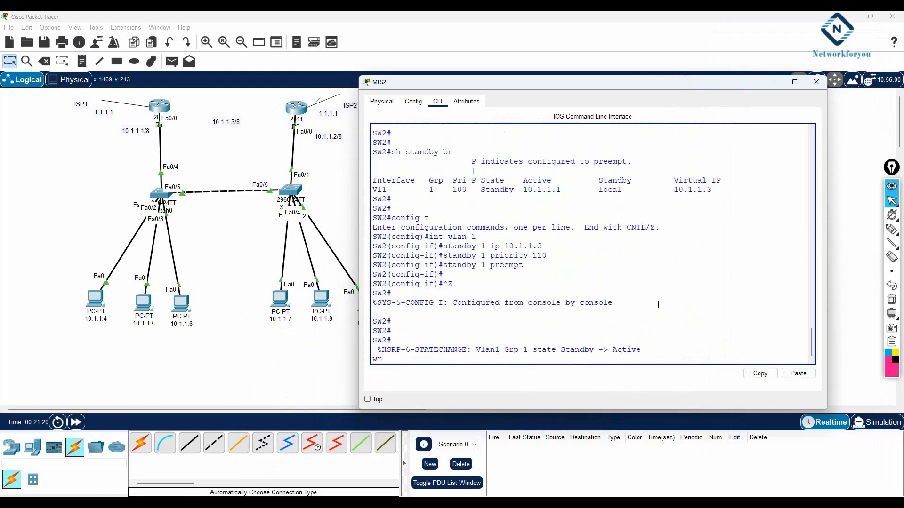
pyautogui.write('wr')
pyautogui.press('Return')
pyautogui.press('Return')
# Display SW2's HSRP summary with "sh standby br", check its VLAN 1 state and active address, and close the MLS2 window
pyautogui.moveTo(648, 310); pyautogui.dragTo(612, 312)
pyautogui.click(637, 324)
pyautogui.write('sh')
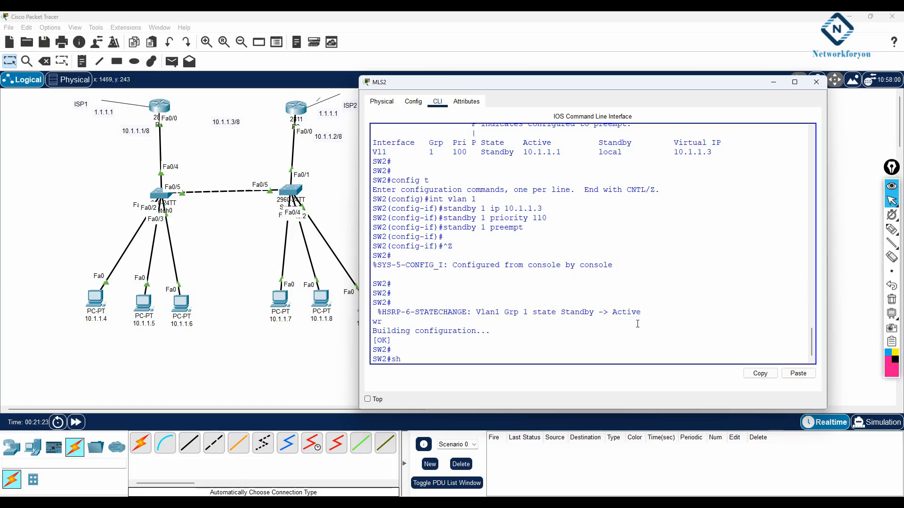
pyautogui.write(' stanby br')
pyautogui.press('Return')
pyautogui.write('sh i')
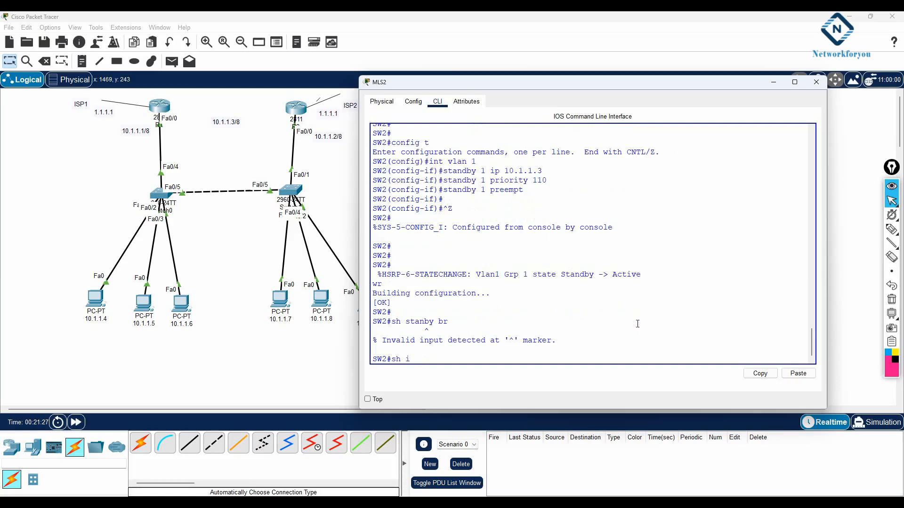
pyautogui.press('BackSpace')
pyautogui.write('st')
pyautogui.press('Tab')
pyautogui.write('an')
pyautogui.press('Tab')
pyautogui.write('br')
pyautogui.press('Return')
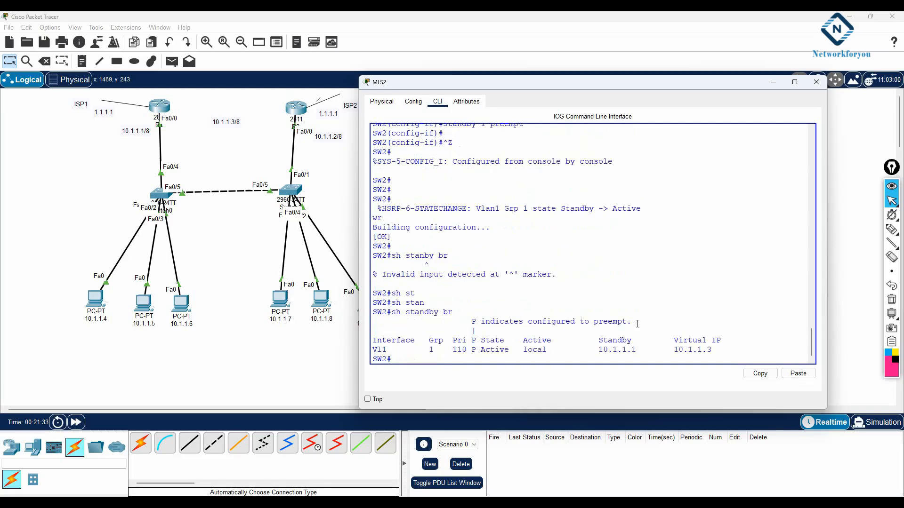
pyautogui.moveTo(550, 340); pyautogui.dragTo(523, 349)
pyautogui.moveTo(394, 359); pyautogui.dragTo(369, 359)
pyautogui.click(816, 82)
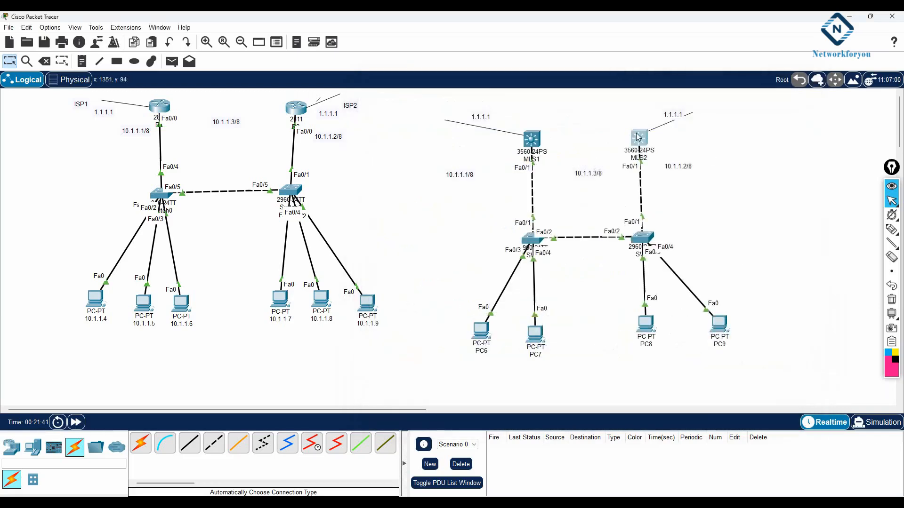
# Give PC6 the static IPv4 address 10.1.1.4, subnet mask 255.0.0.0 and default gateway 10.1.1.3, and close its IP configuration
pyautogui.click(481, 330)
pyautogui.click(401, 137)
pyautogui.click(355, 173)
pyautogui.click(514, 206)
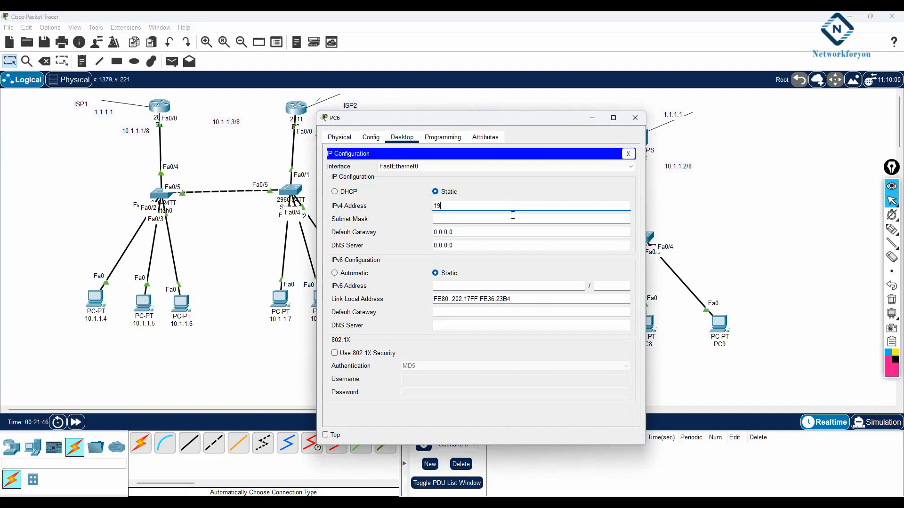
pyautogui.press('BackSpace')
pyautogui.press('BackSpace')
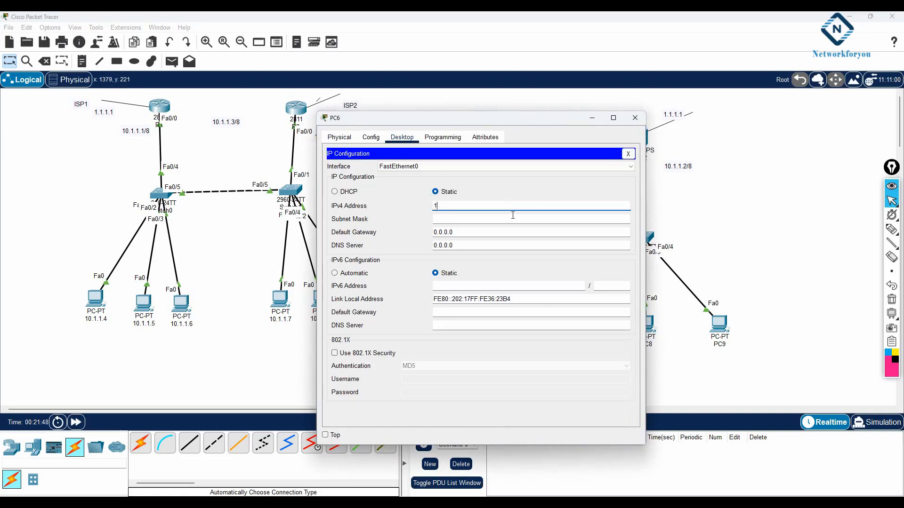
pyautogui.write('10.1.1.')
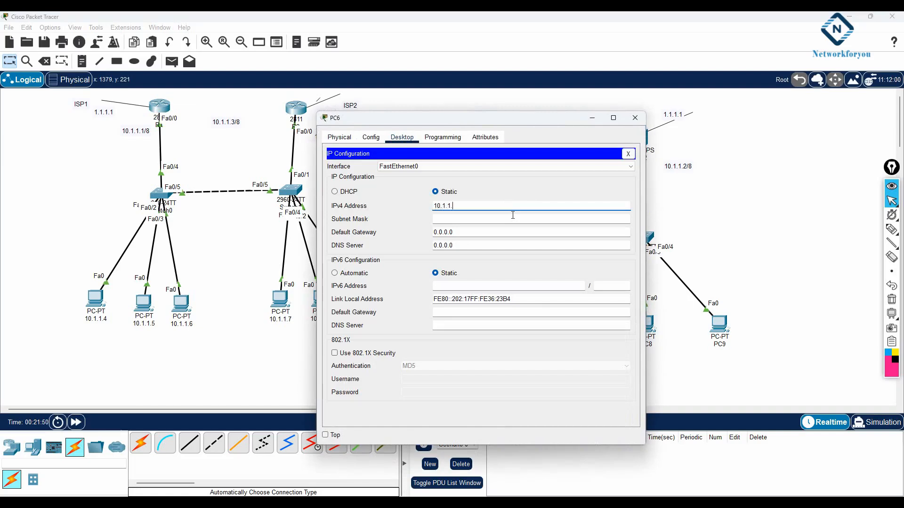
pyautogui.write('4')
pyautogui.click(513, 215)
pyautogui.moveTo(463, 232); pyautogui.dragTo(426, 232)
pyautogui.write('10.1.1.3')
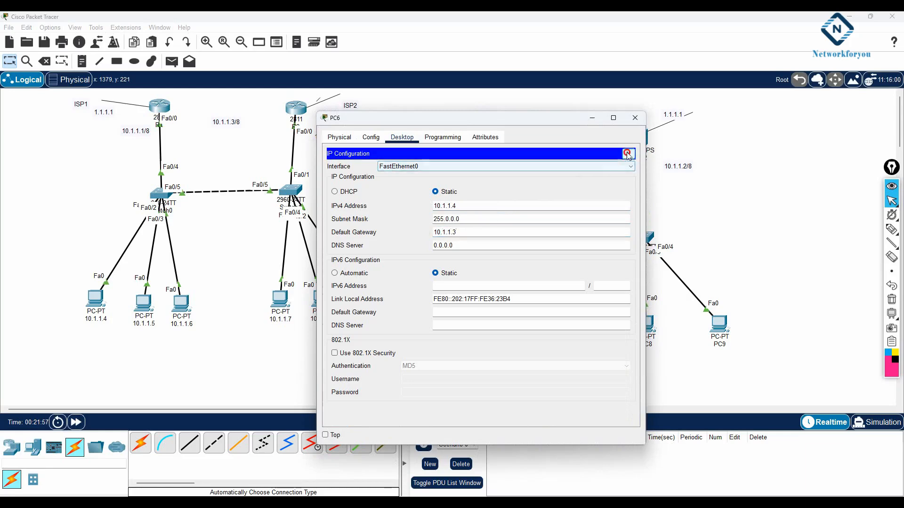
pyautogui.click(628, 154)
# Move the PC6 window clear of the MLS topology and start a continuous ping to 1.1.1.1 from its Command Prompt
pyautogui.moveTo(505, 117); pyautogui.dragTo(276, 116)
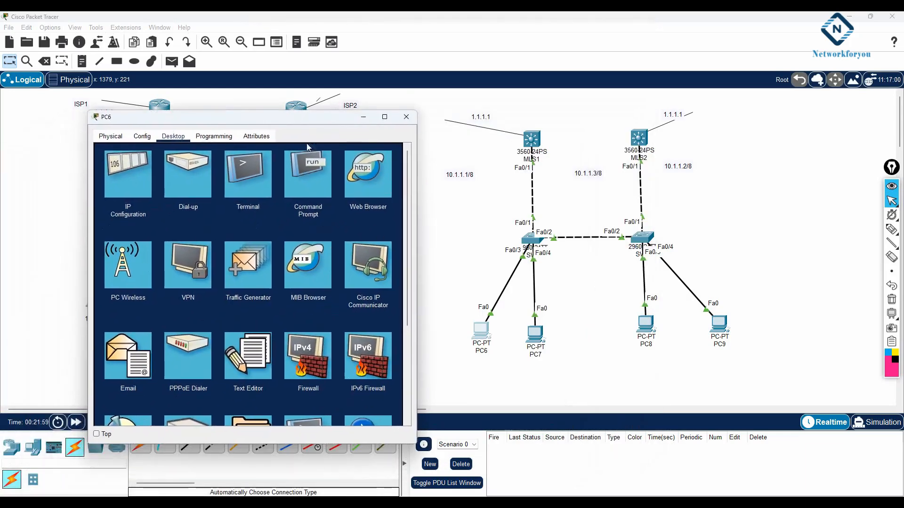
pyautogui.click(308, 174)
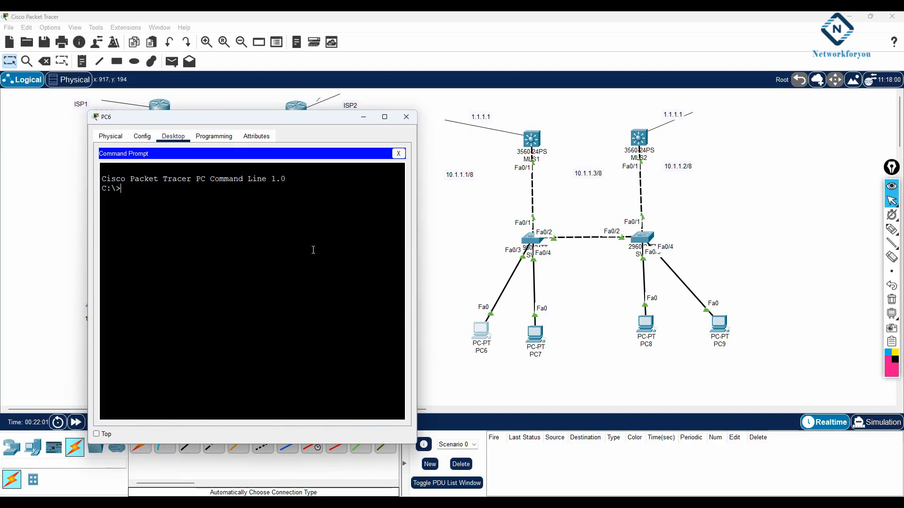
pyautogui.write('ping -t 1.1.1.1')
pyautogui.press('Return')
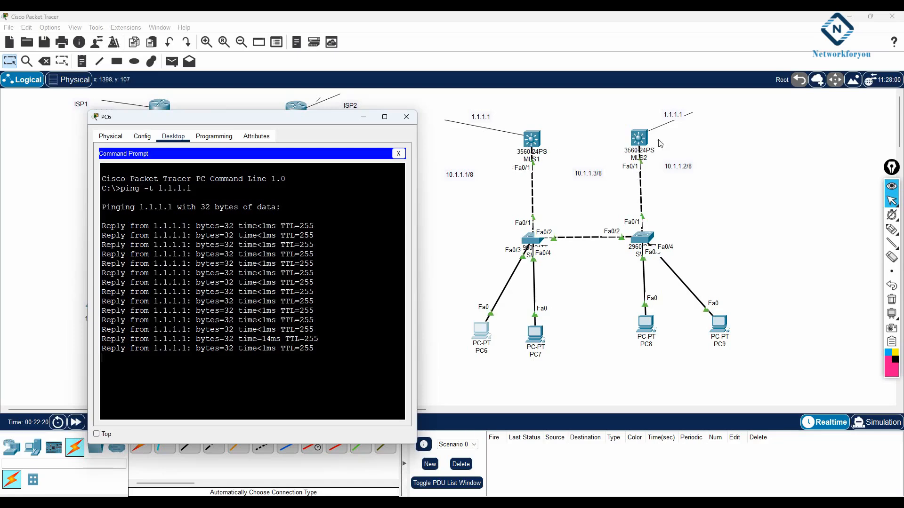
# Keep the PC6 window on top and open the MLS2 command line beside it so both are visible
pyautogui.click(97, 434)
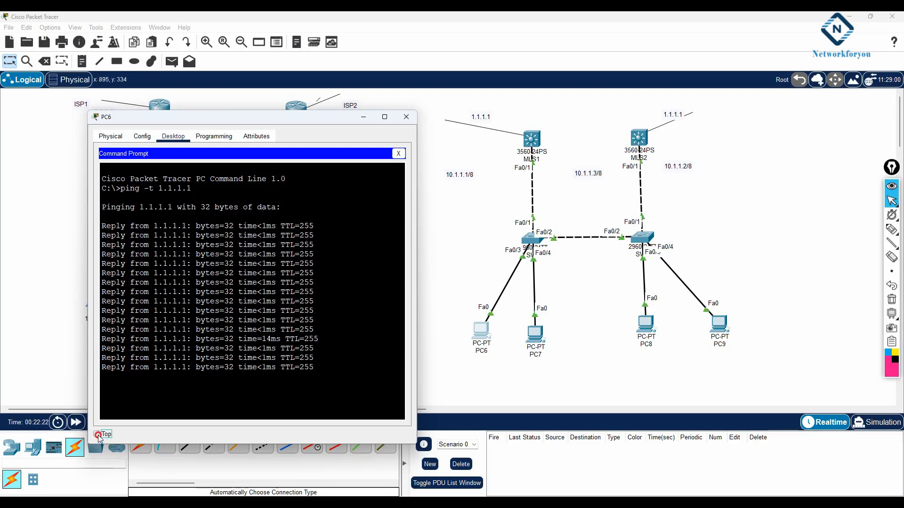
pyautogui.click(638, 139)
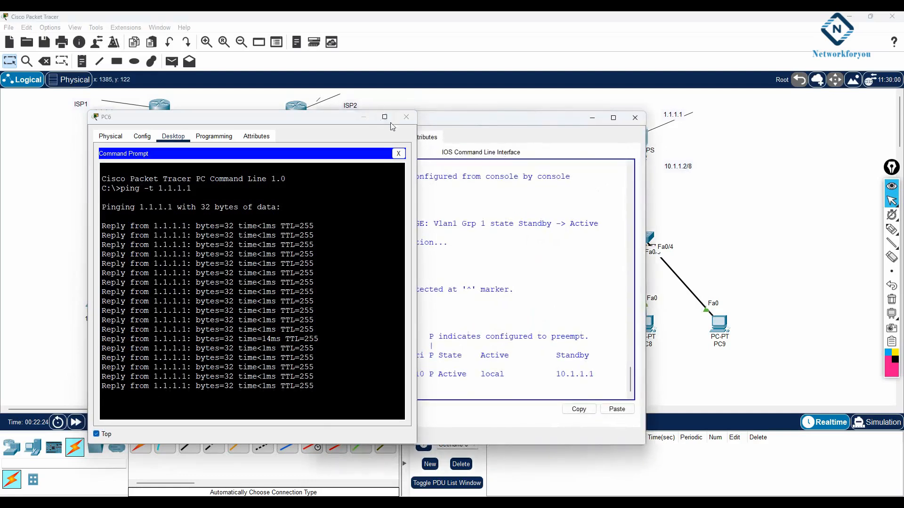
pyautogui.moveTo(476, 122); pyautogui.dragTo(705, 172)
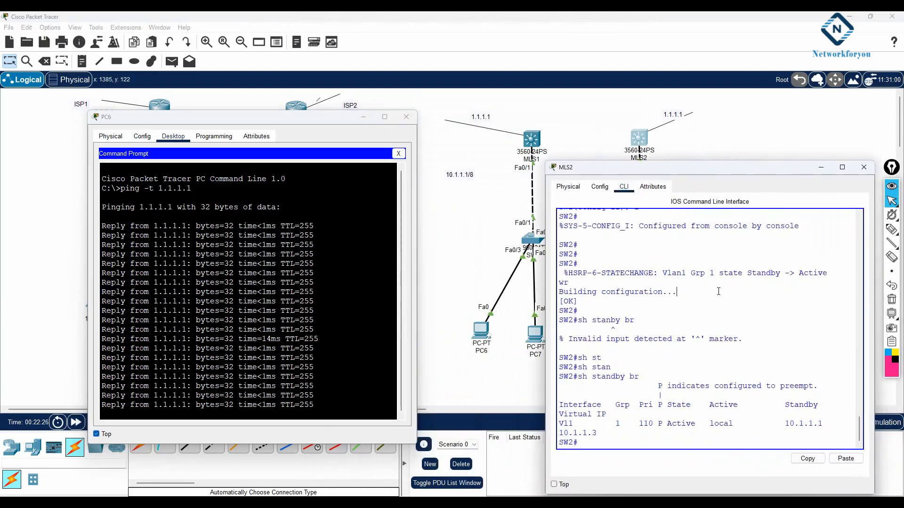
# Enter global configuration mode on SW2 with "config t"
pyautogui.press('Return')
pyautogui.write('en')
pyautogui.press('Return')
pyautogui.write('co')
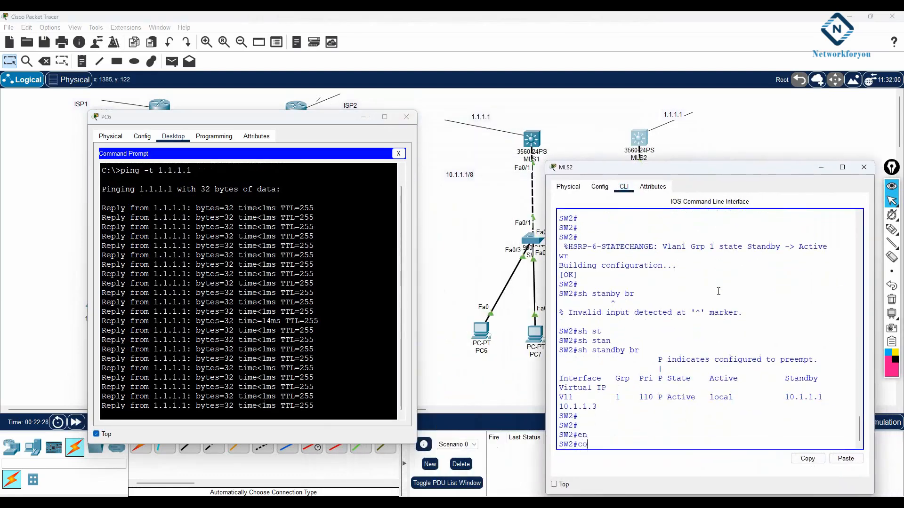
pyautogui.write('nfig t')
pyautogui.press('Return')
# Shut down the VLAN 1 interface on SW2 to trigger an HSRP failover
pyautogui.write('int lv')
pyautogui.press('BackSpace')
pyautogui.press('BackSpace')
pyautogui.press('BackSpace')
pyautogui.write('vla')
pyautogui.press('BackSpace')
pyautogui.press('BackSpace')
pyautogui.press('BackSpace')
pyautogui.write('vlan')
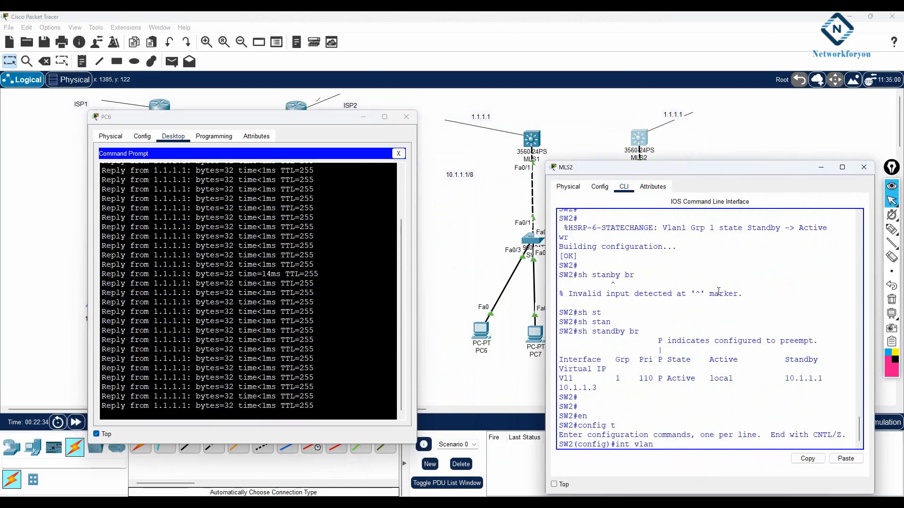
pyautogui.write(' 1')
pyautogui.press('Return')
pyautogui.write('sh')
pyautogui.press('Return')
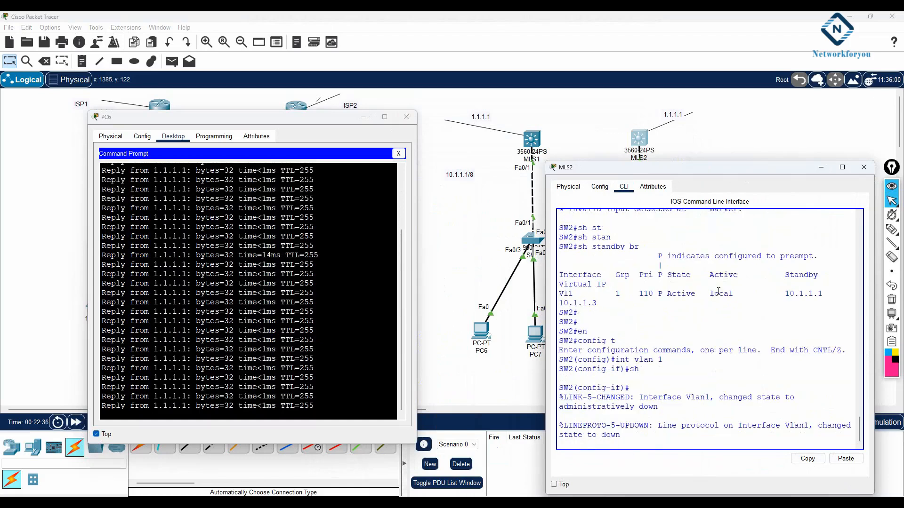
# Shift the MLS2 window aside and examine how PC6's continuous ping responds to the VLAN 1 shutdown
pyautogui.moveTo(645, 168)
pyautogui.mouseDown()
pyautogui.moveTo(649, 260)
pyautogui.moveTo(654, 174)
pyautogui.mouseUp()
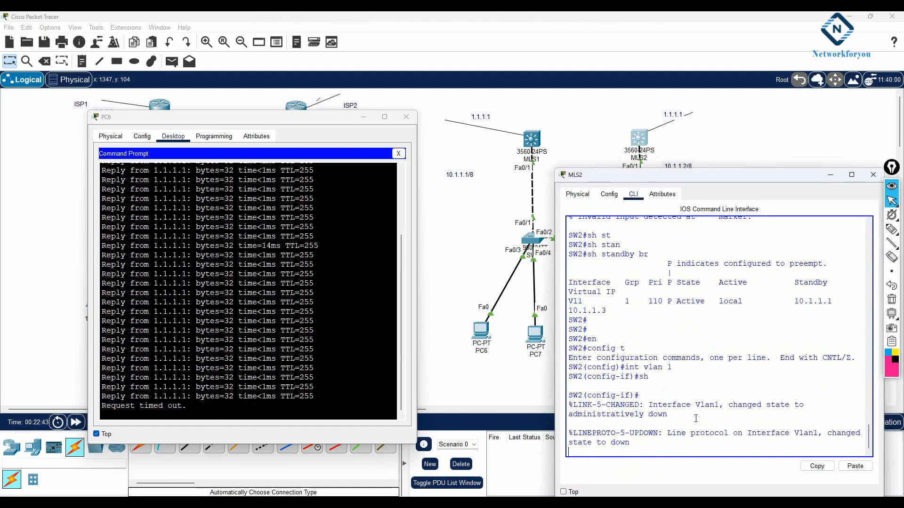
pyautogui.moveTo(187, 406); pyautogui.dragTo(111, 397)
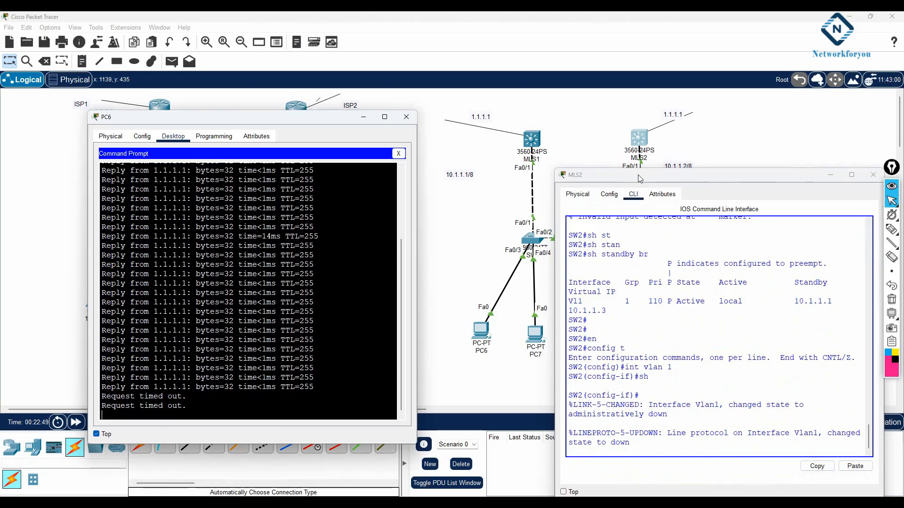
pyautogui.moveTo(639, 178); pyautogui.dragTo(678, 192)
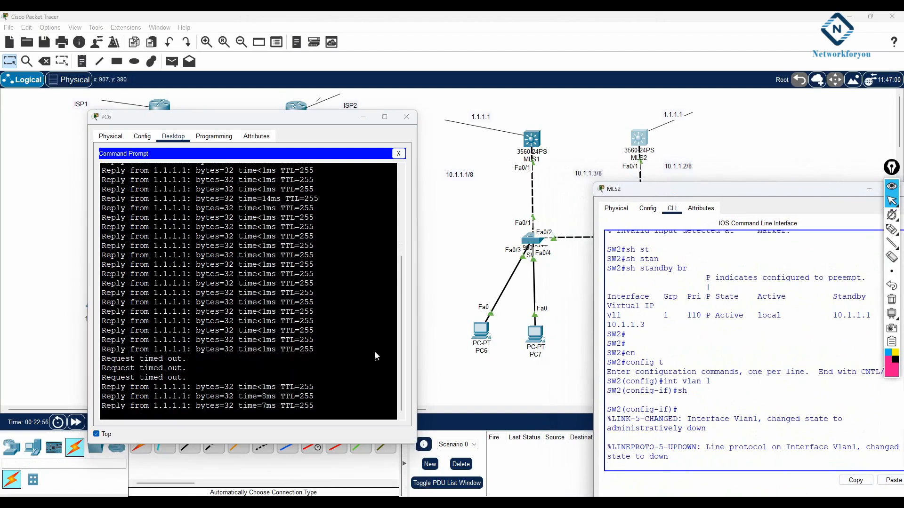
# Open the MLS1 command line beside the PC6 ping window and check its latest HSRP state-change message
pyautogui.click(529, 154)
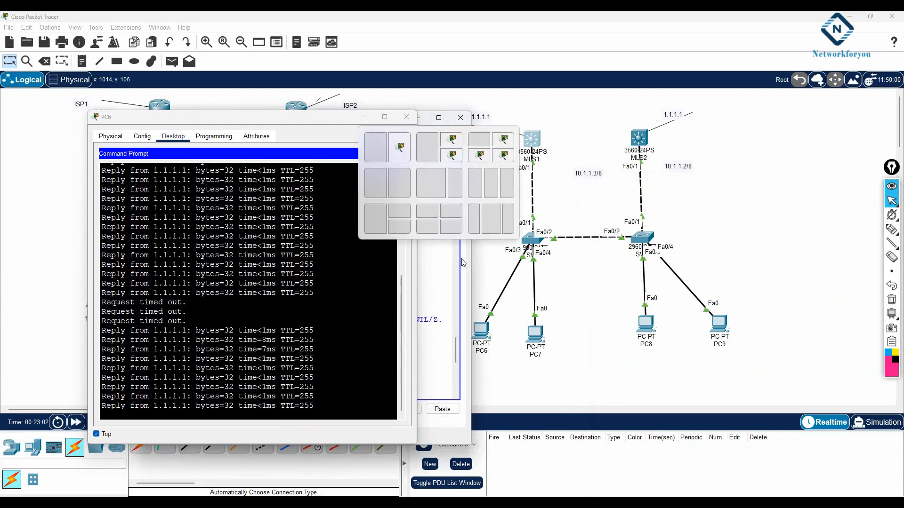
pyautogui.click(438, 118)
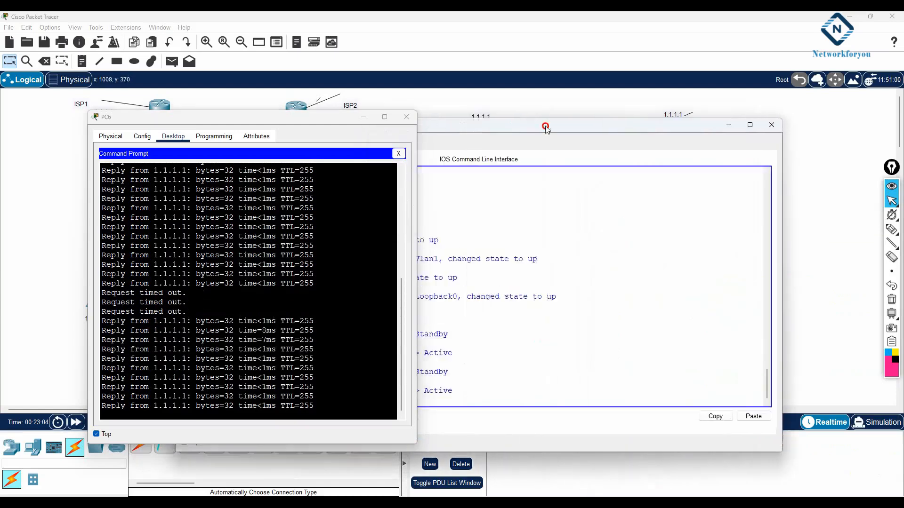
pyautogui.moveTo(651, 393); pyautogui.dragTo(617, 395)
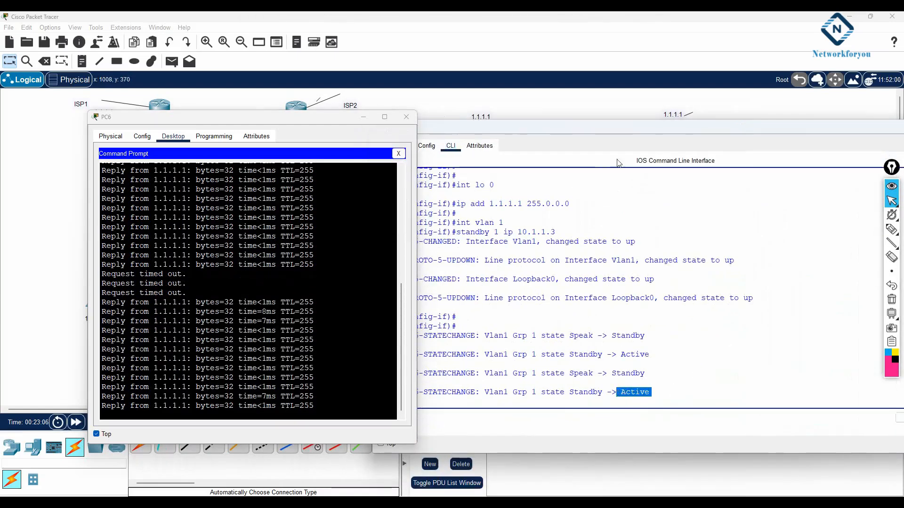
pyautogui.moveTo(605, 133); pyautogui.dragTo(662, 116)
pyautogui.click(653, 197)
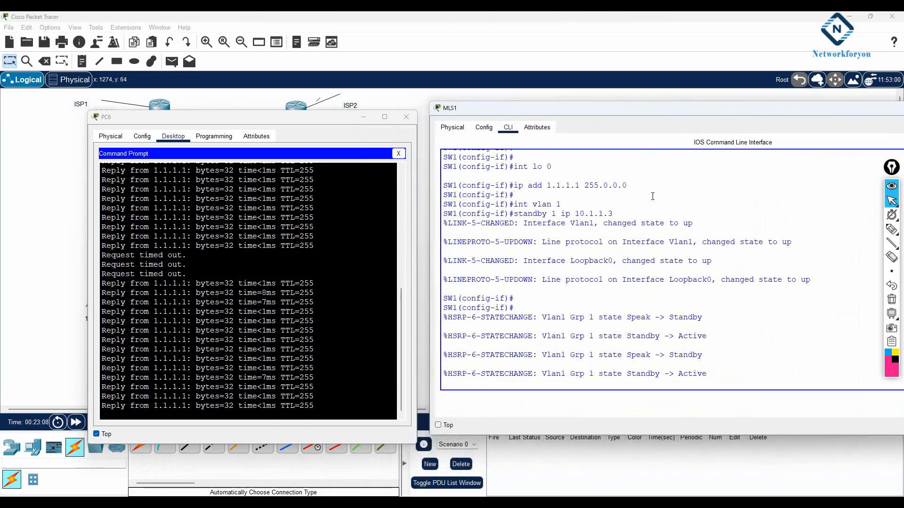
# Leave configuration mode on SW1, display its HSRP summary with "sh standby br" and check the VLAN 1 state
pyautogui.press('Return')
pyautogui.press('Return')
pyautogui.press('Return')
pyautogui.hotkey('ctrl', 'z')
pyautogui.press('Return')
pyautogui.press('Return')
pyautogui.write('s')
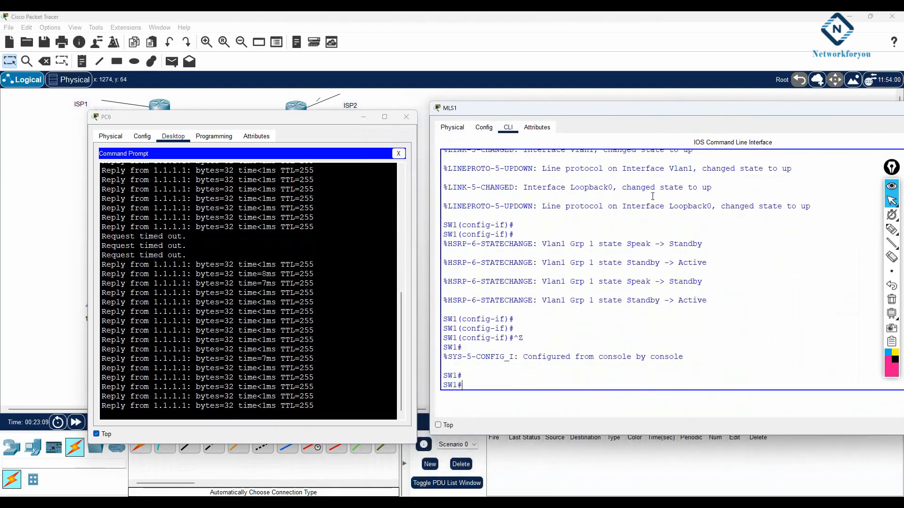
pyautogui.write('h standb')
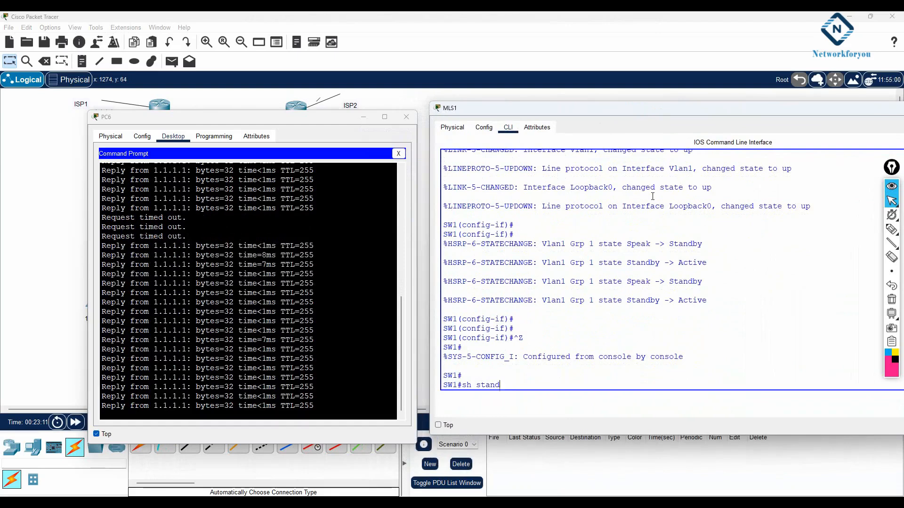
pyautogui.press('Tab')
pyautogui.write('br')
pyautogui.press('Return')
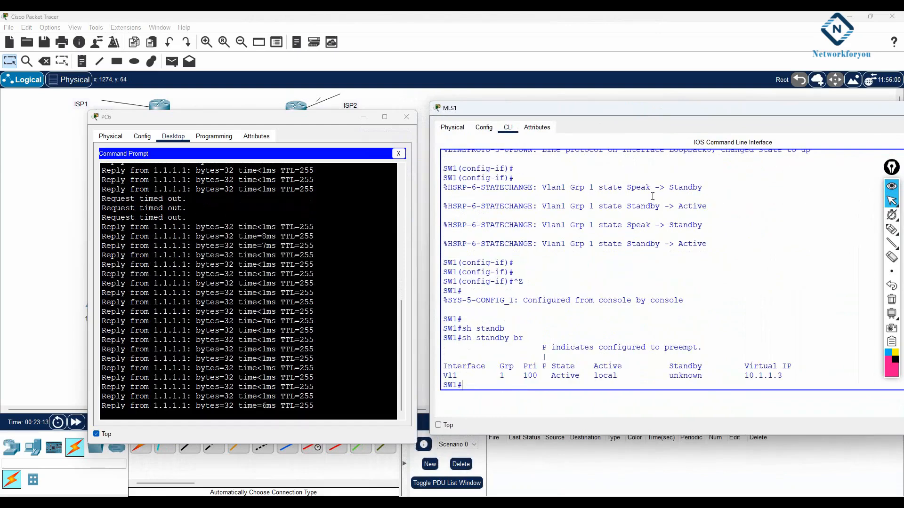
pyautogui.moveTo(580, 375); pyautogui.dragTo(548, 375)
pyautogui.moveTo(484, 384); pyautogui.dragTo(455, 385)
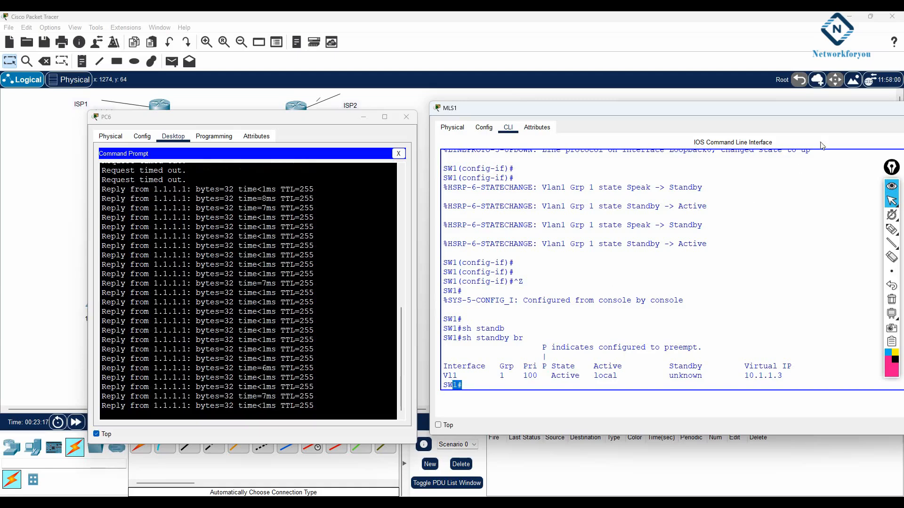
# Minimize the MLS1 window and bring SW2's VLAN 1 interface back up from the MLS2 command line with "no sh"
pyautogui.moveTo(888, 111); pyautogui.dragTo(812, 184)
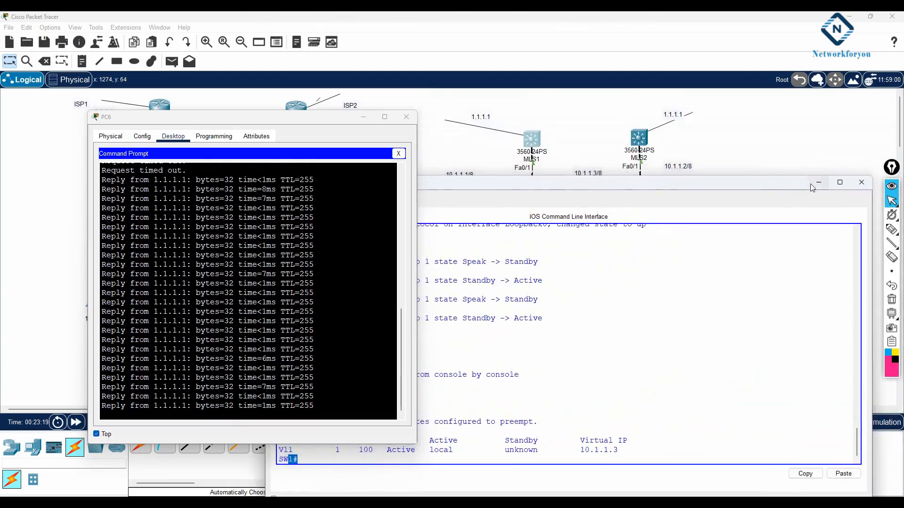
pyautogui.click(819, 183)
pyautogui.click(639, 138)
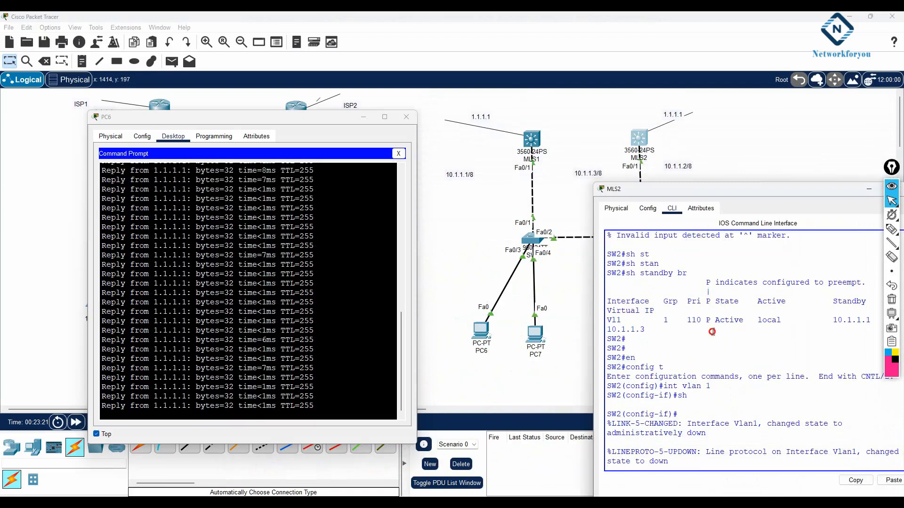
pyautogui.press('Return')
pyautogui.press('Return')
pyautogui.write('no')
pyautogui.press('Return')
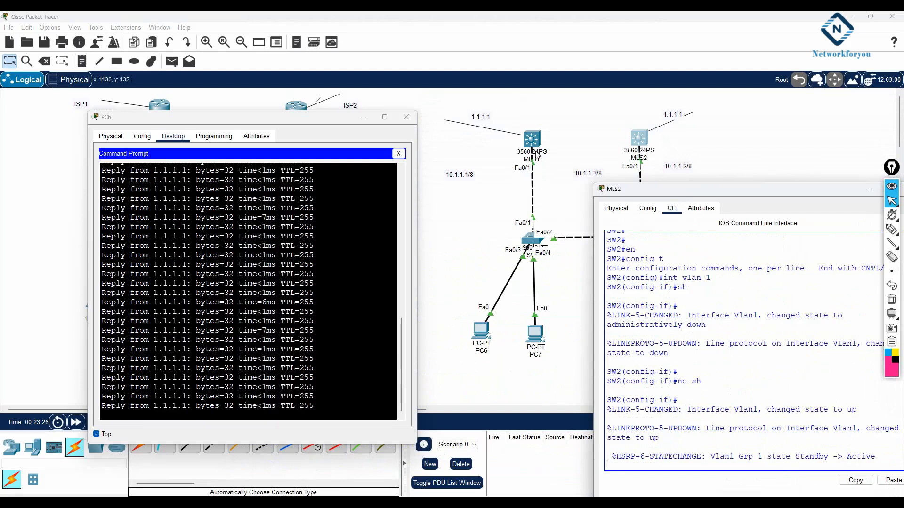
# Check SW2's latest HSRP state change and examine PC6's continuous ping for timeouts during the switch back
pyautogui.moveTo(676, 192); pyautogui.dragTo(642, 145)
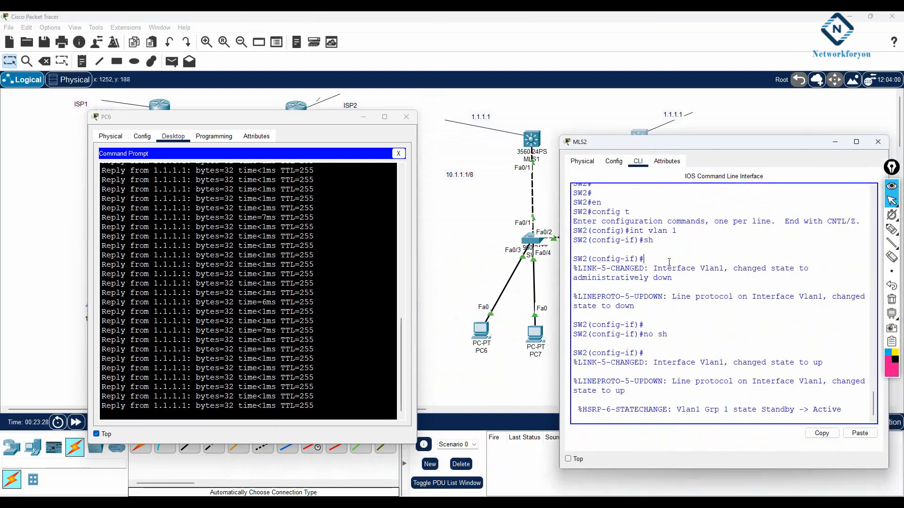
pyautogui.press('Return')
pyautogui.moveTo(842, 400); pyautogui.dragTo(813, 400)
pyautogui.moveTo(188, 396); pyautogui.dragTo(125, 388)
pyautogui.click(182, 387)
pyautogui.moveTo(188, 378); pyautogui.dragTo(121, 369)
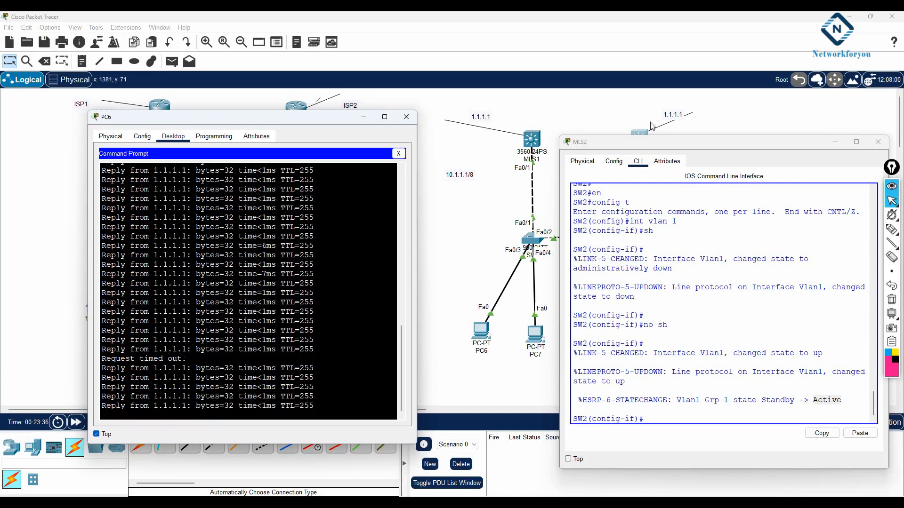
pyautogui.moveTo(187, 349); pyautogui.dragTo(125, 347)
pyautogui.click(216, 348)
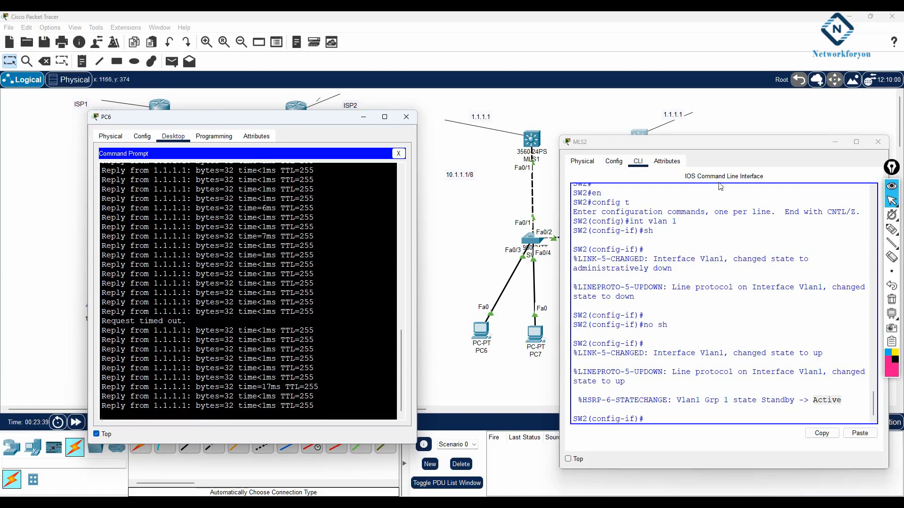
# Reposition the MLS2 and PC6 windows and minimize MLS2 to uncover the multilayer switch topology beside the running ping
pyautogui.moveTo(672, 147)
pyautogui.mouseDown()
pyautogui.moveTo(687, 242)
pyautogui.moveTo(673, 316)
pyautogui.moveTo(656, 183)
pyautogui.moveTo(665, 163)
pyautogui.mouseUp()
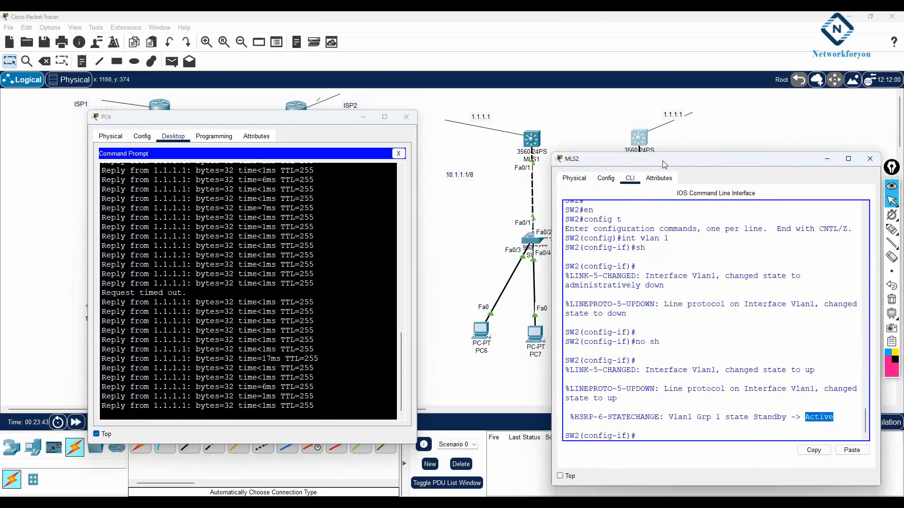
pyautogui.moveTo(303, 121); pyautogui.dragTo(323, 110)
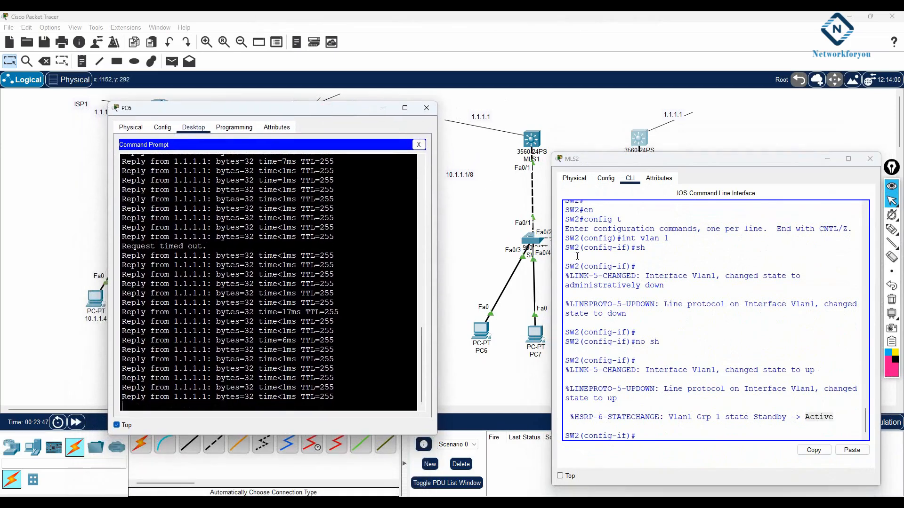
pyautogui.click(822, 161)
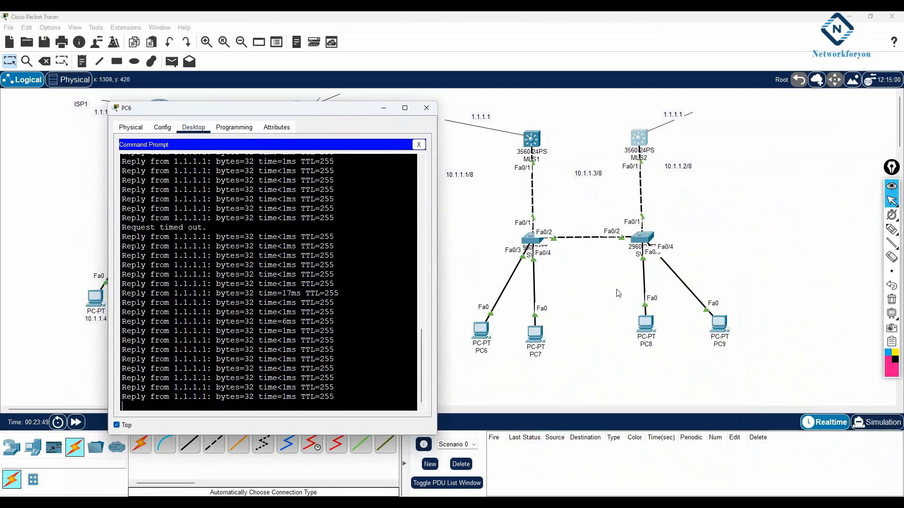